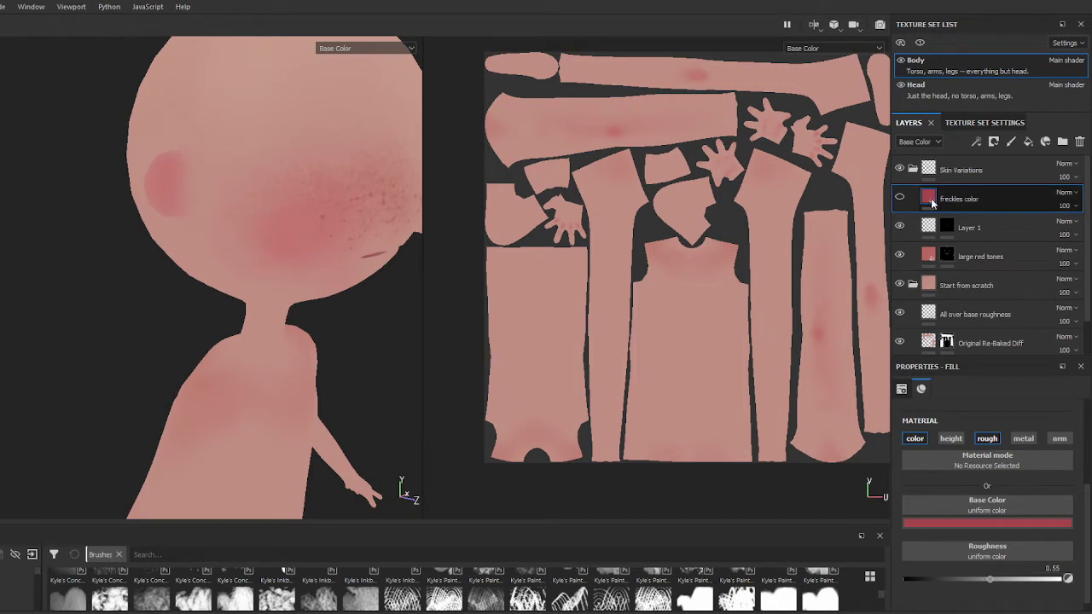
Instance the freckles color fill across texture sets with color and roughness channels enabled.
right_click(933, 202)
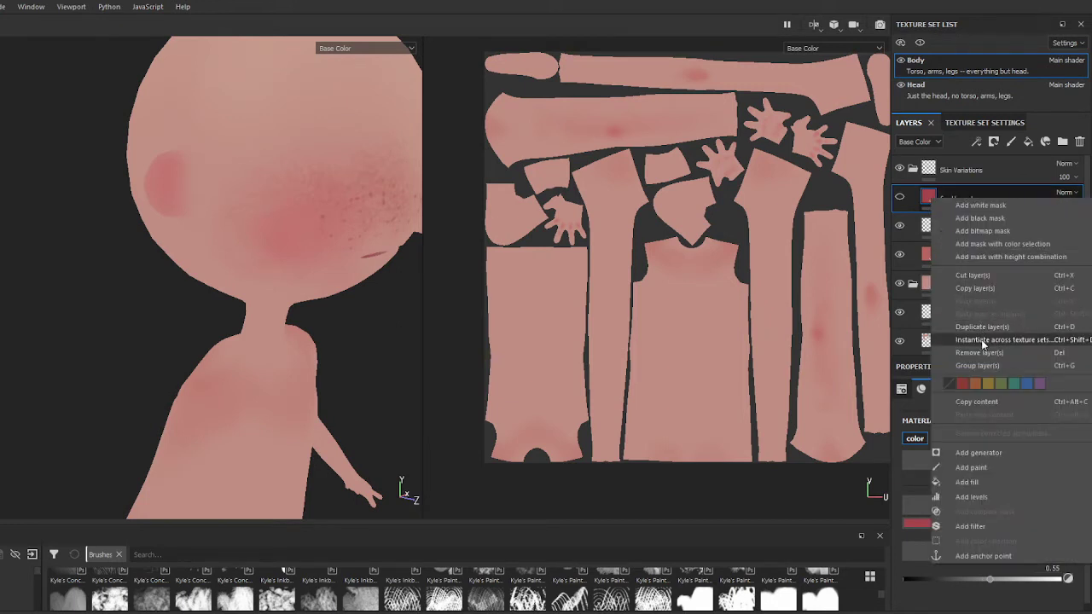
left_click(928, 201)
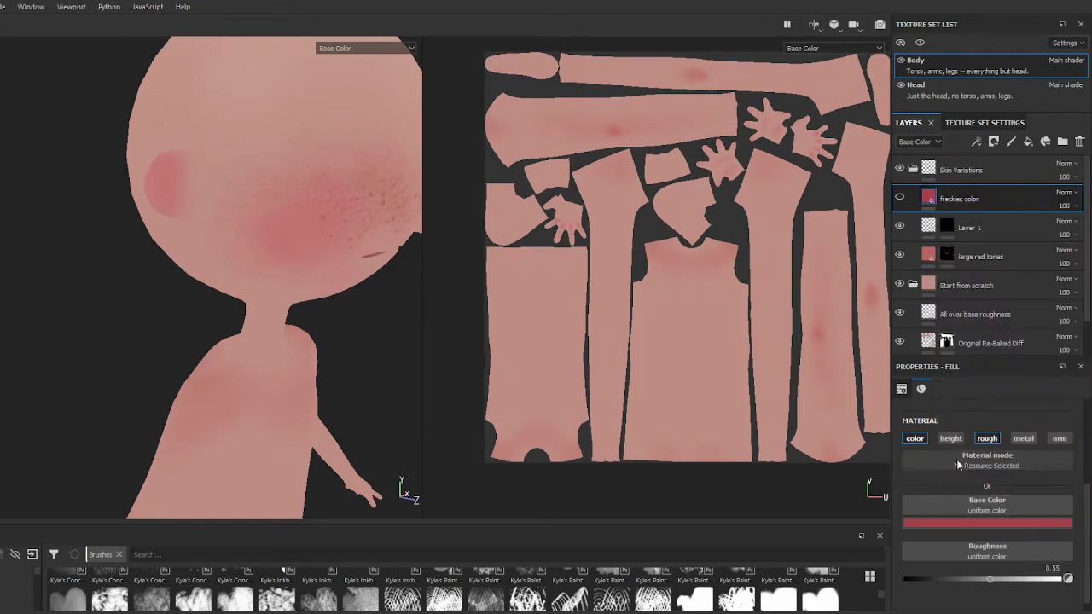
left_click(914, 441)
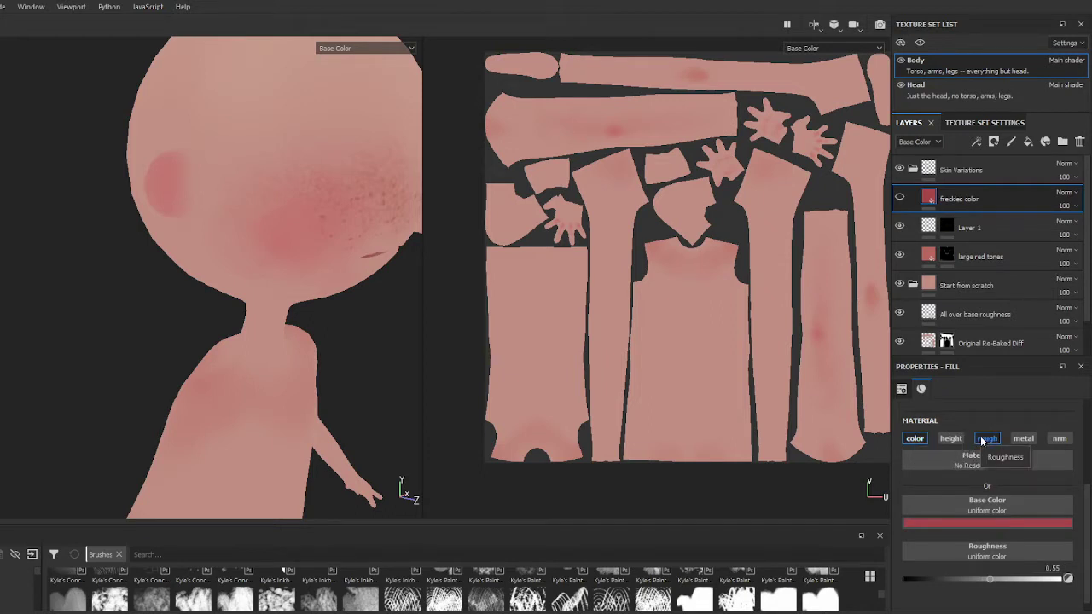
left_click(979, 437)
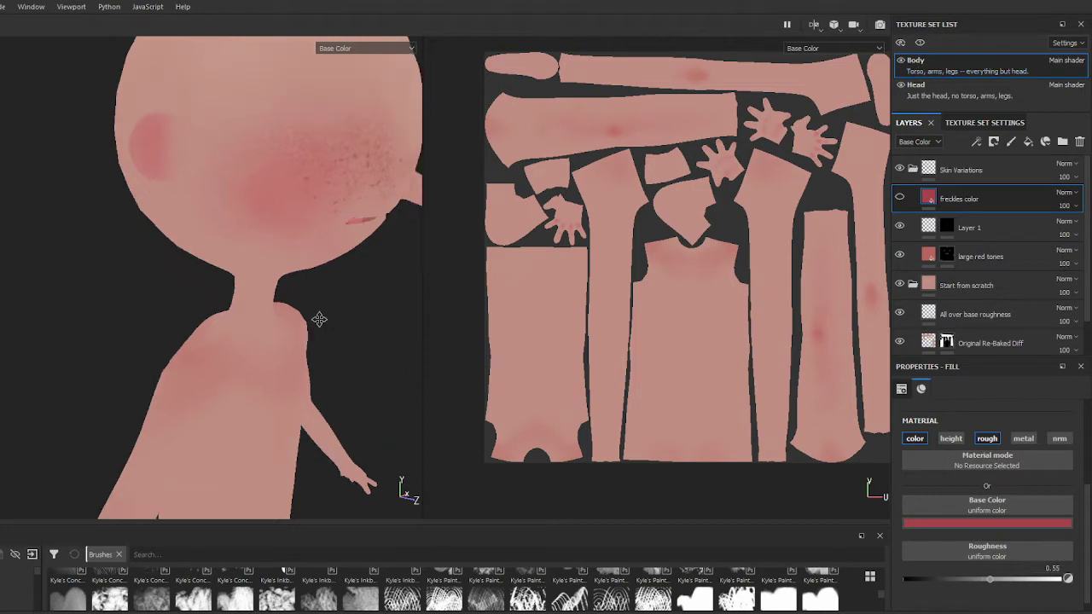
Toggle the Body set's visibility back on so the freckles fill turns the body solid red.
scroll(317, 317, "up", 3)
scroll(281, 195, "up", 3)
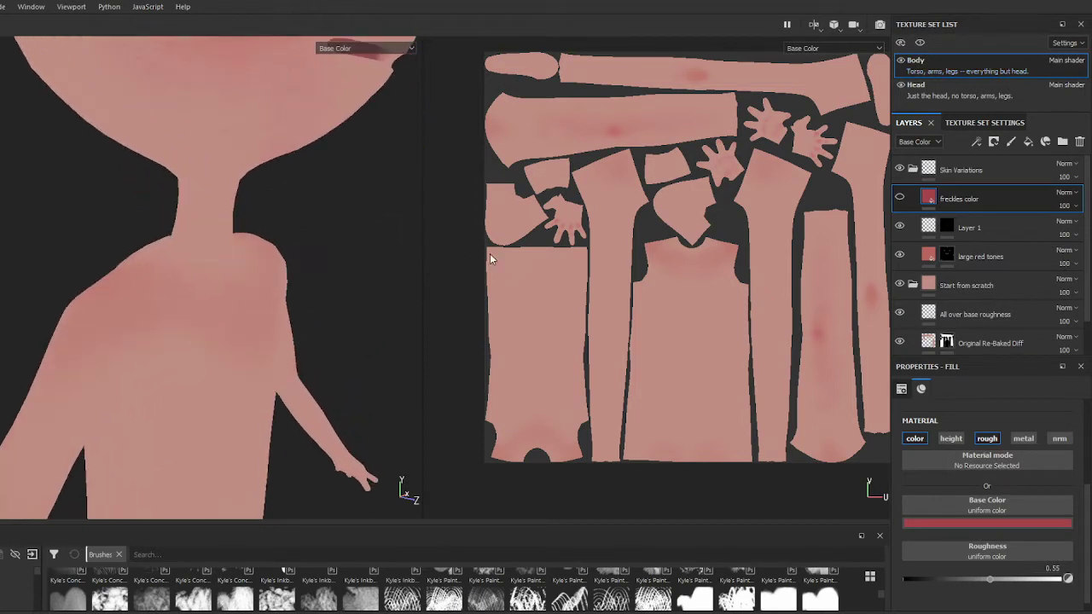
left_click(901, 62)
left_click(901, 62)
left_click(900, 85)
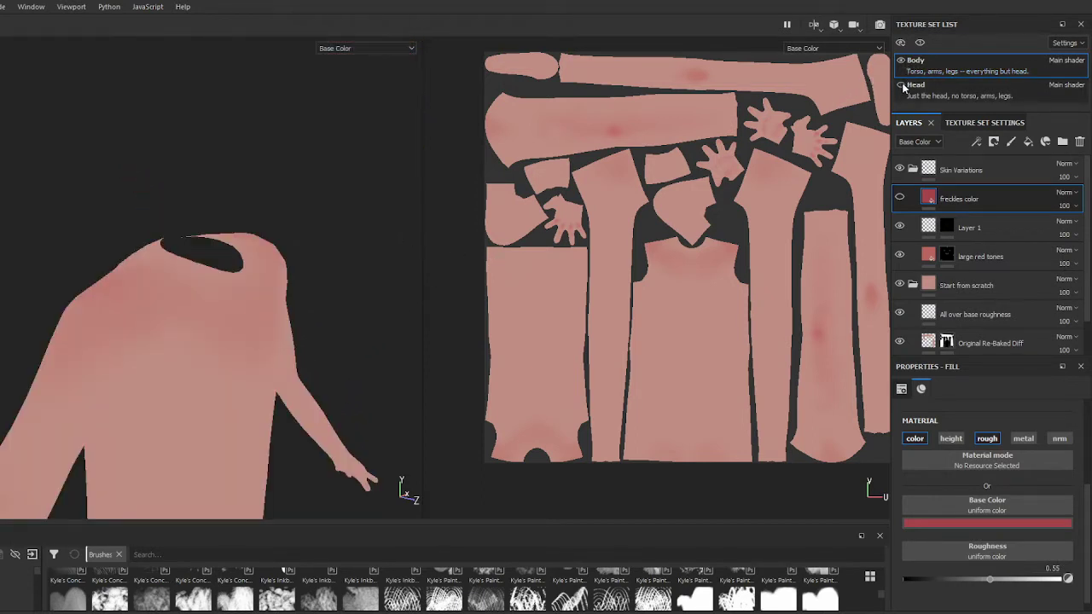
Turn on the freckles color layer and give it a black mask.
left_click(899, 199)
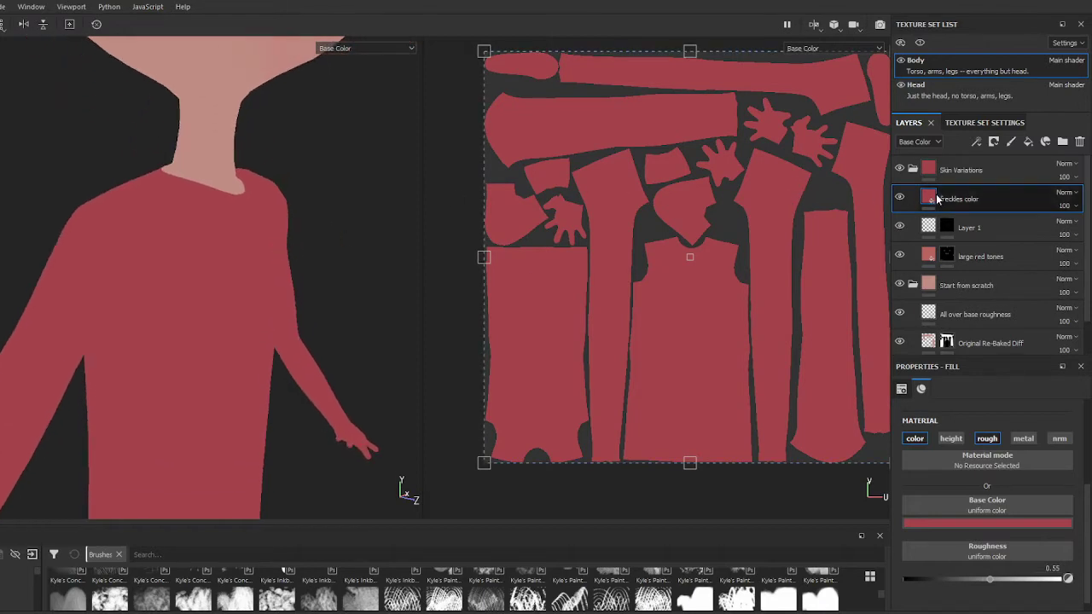
right_click(936, 199)
left_click(952, 211)
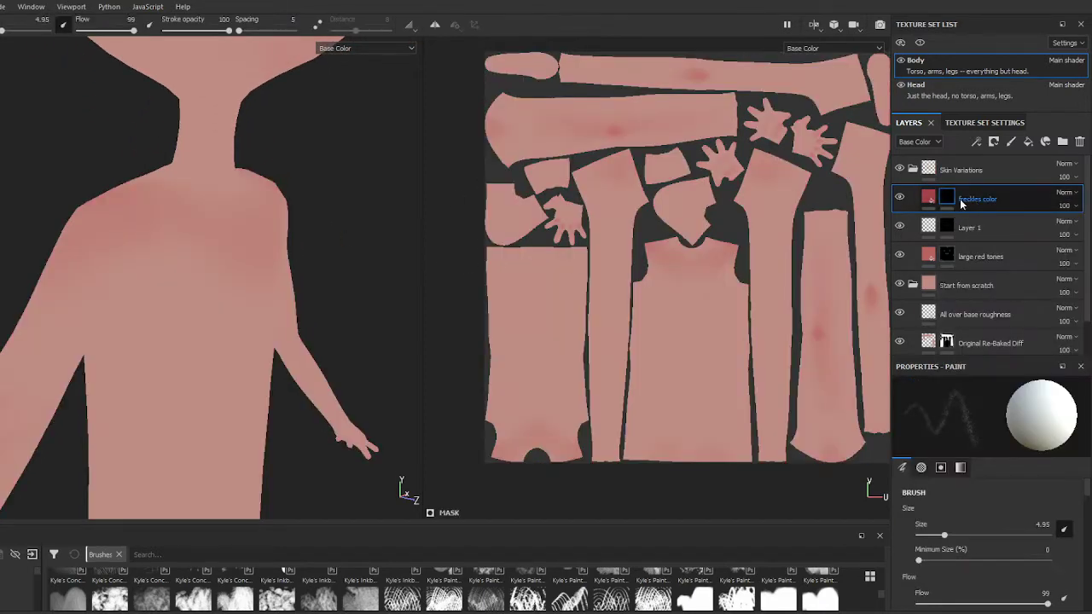
Select the freckles mask and paint white freckle speckles over the left shoulder and arm.
scroll(224, 279, "up", 2)
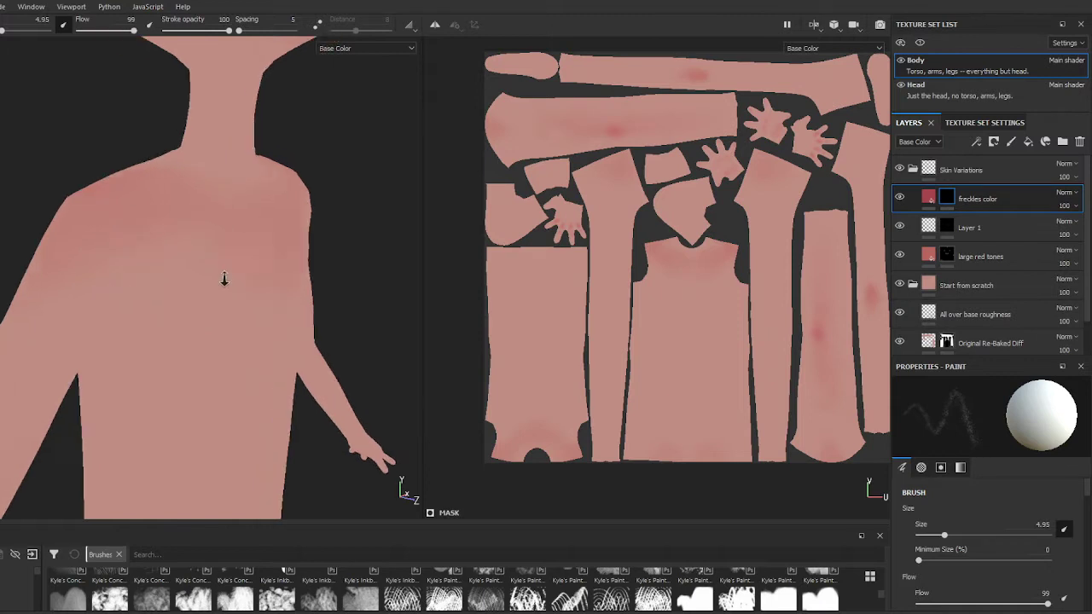
left_click_drag(224, 279, 195, 256, "alt")
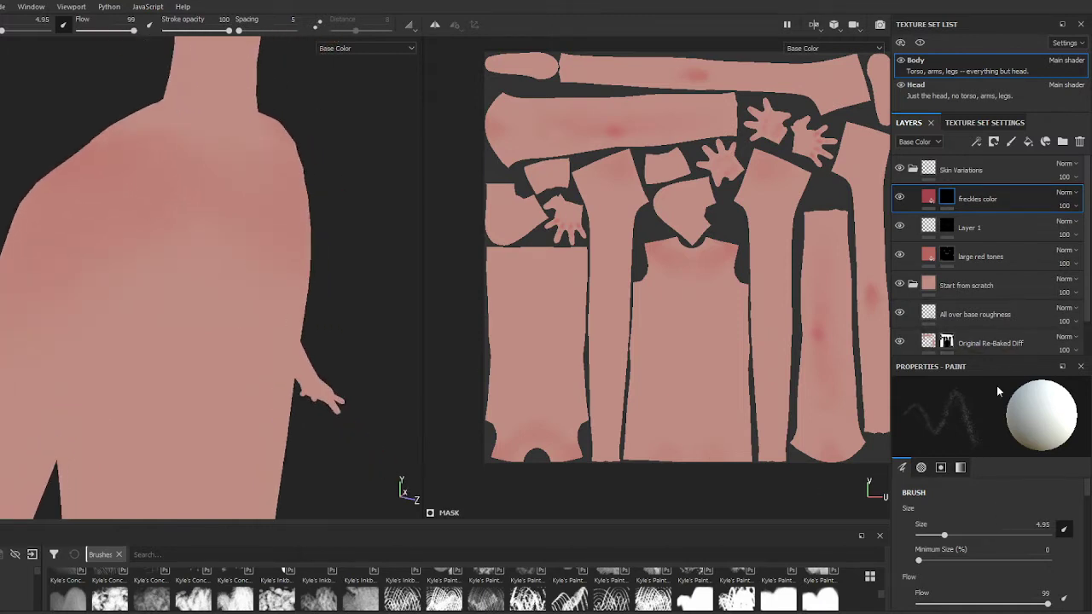
scroll(1014, 533, "down", 3)
scroll(1009, 536, "down", 3)
scroll(1005, 541, "down", 3)
scroll(1005, 542, "down", 3)
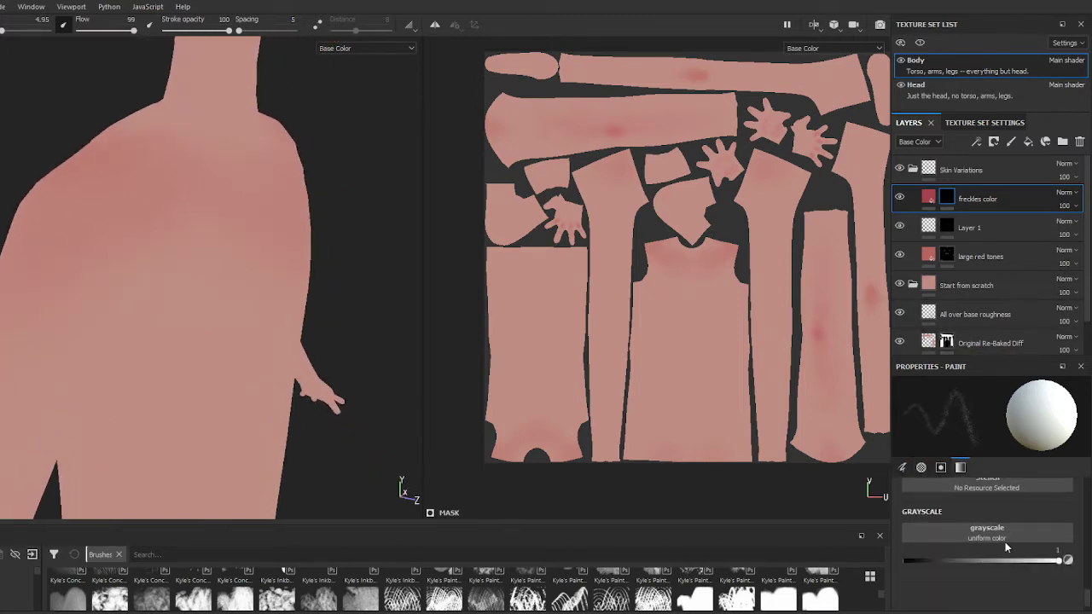
left_click(946, 197, "alt")
mouse_move(92, 215)
left_mouse_down()
mouse_move(77, 256)
mouse_move(21, 325)
mouse_move(162, 175)
left_mouse_up()
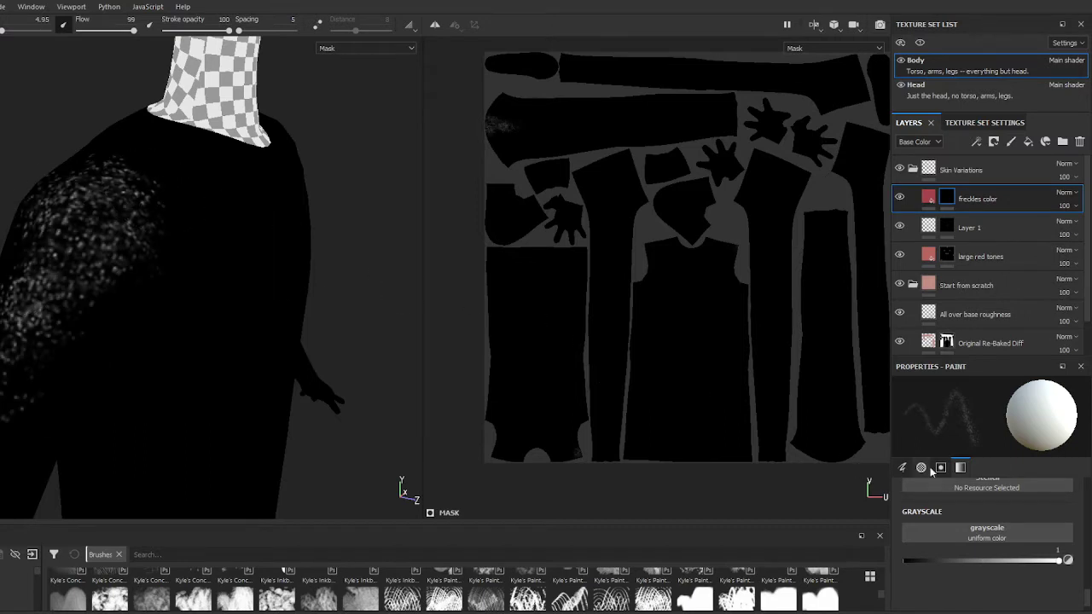
Reselect the freckles mask and brush dense freckles across the left shoulder and upper chest.
left_click(928, 198)
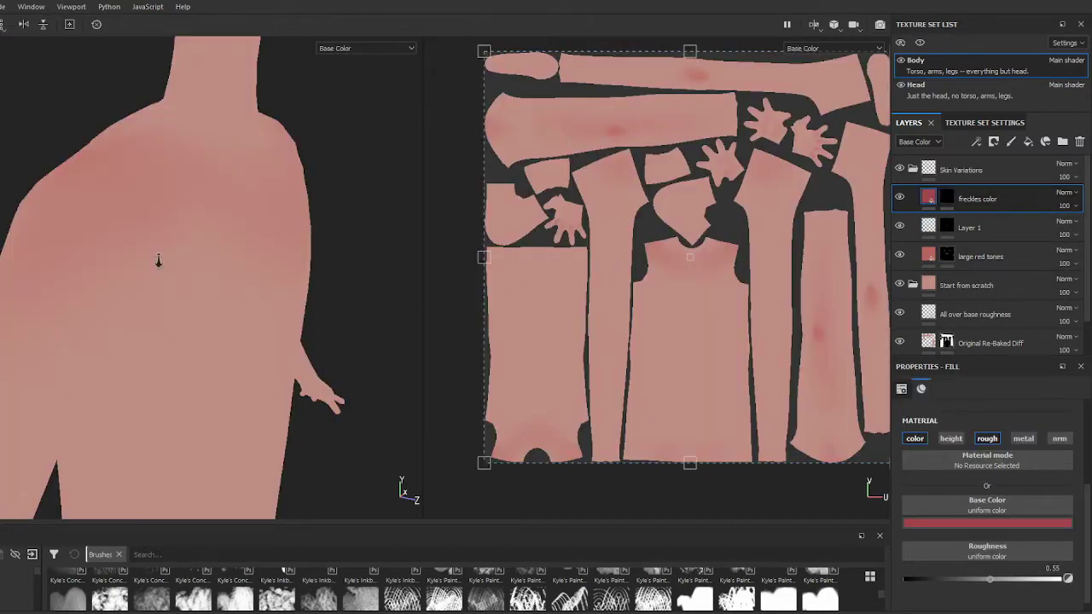
mouse_move(158, 260)
left_mouse_down("alt")
mouse_move(134, 264)
mouse_move(211, 271)
left_mouse_up("alt")
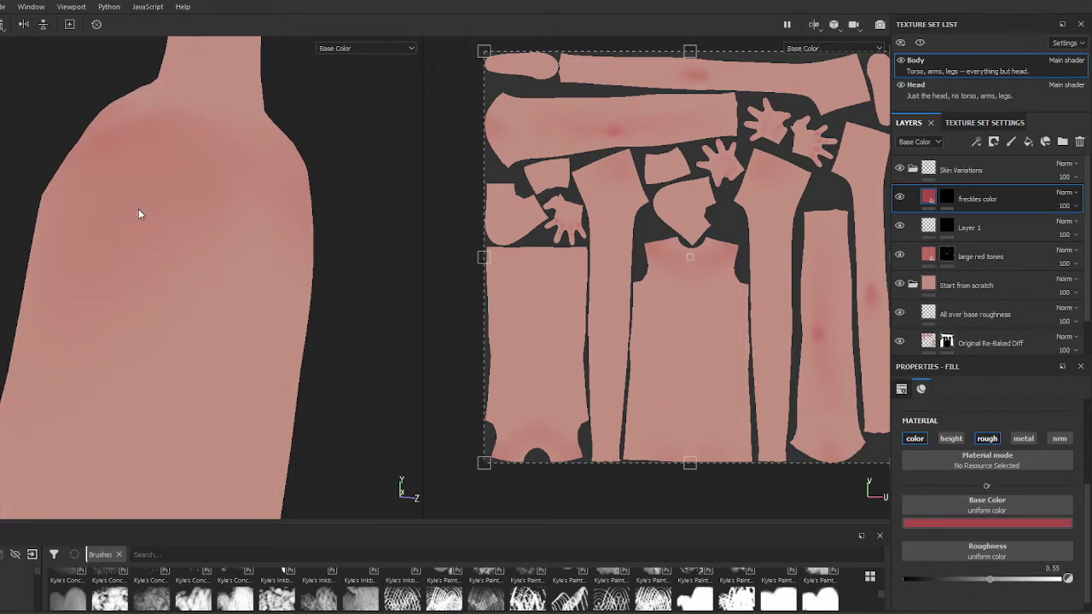
left_click(947, 198)
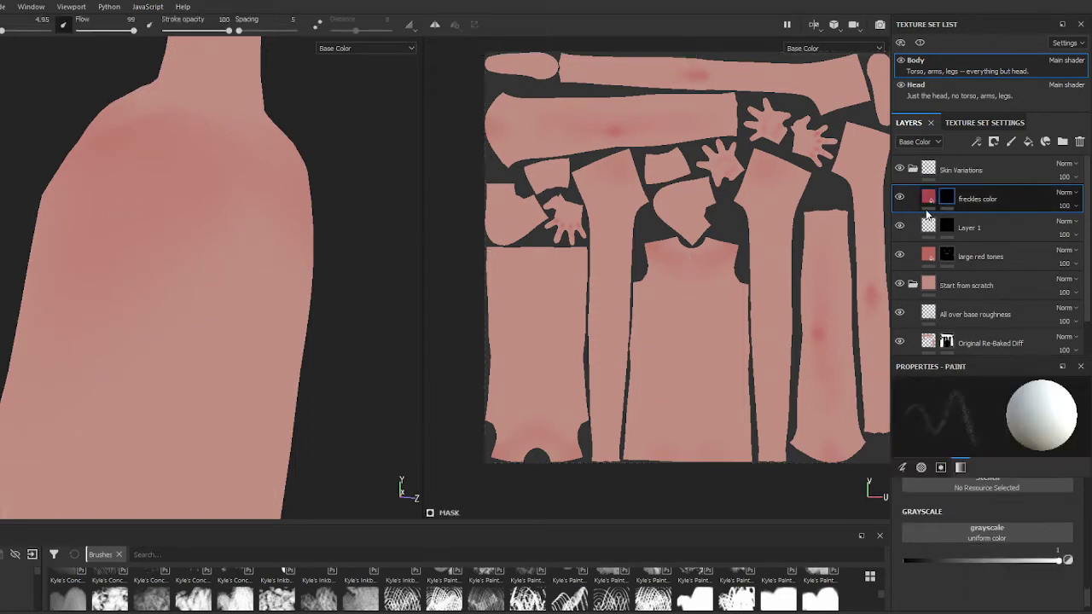
mouse_move(128, 256)
left_mouse_down()
mouse_move(116, 267)
mouse_move(170, 256)
mouse_move(205, 134)
left_mouse_up()
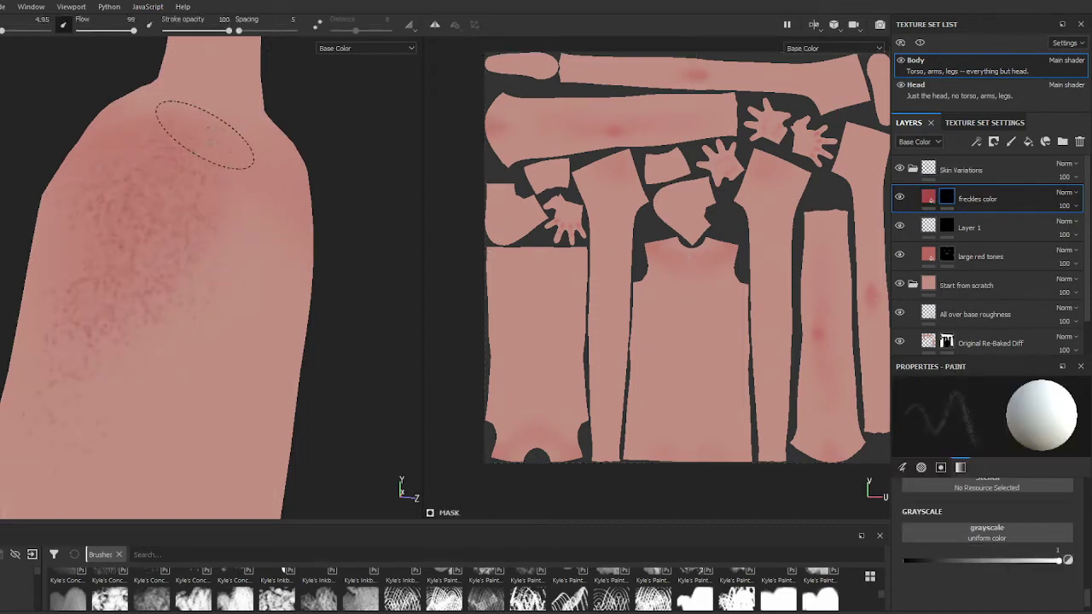
right_click_drag(263, 330, 224, 370, "alt")
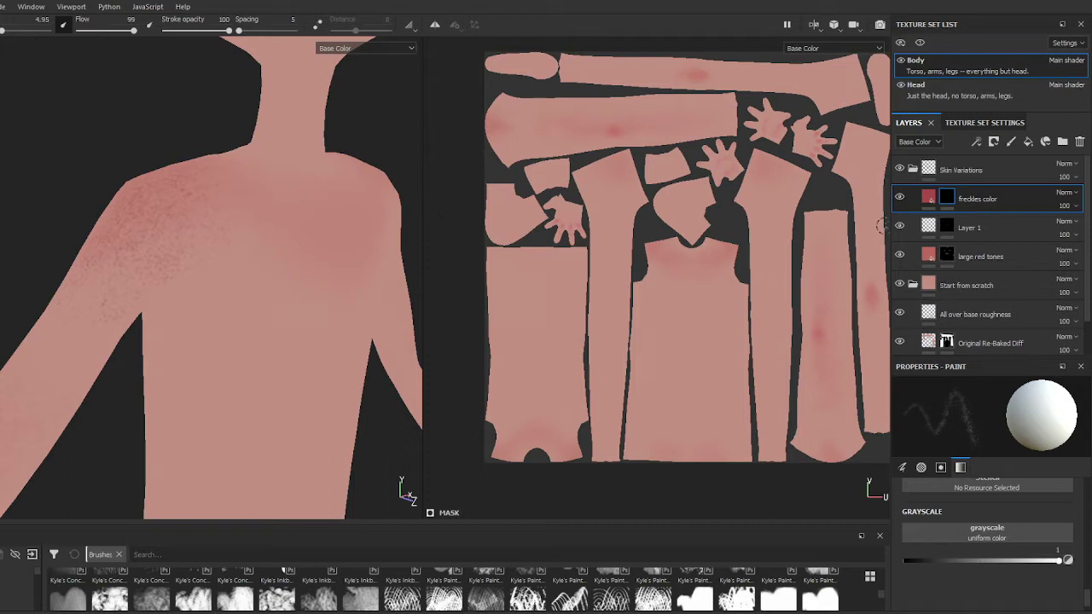
mouse_move(928, 198)
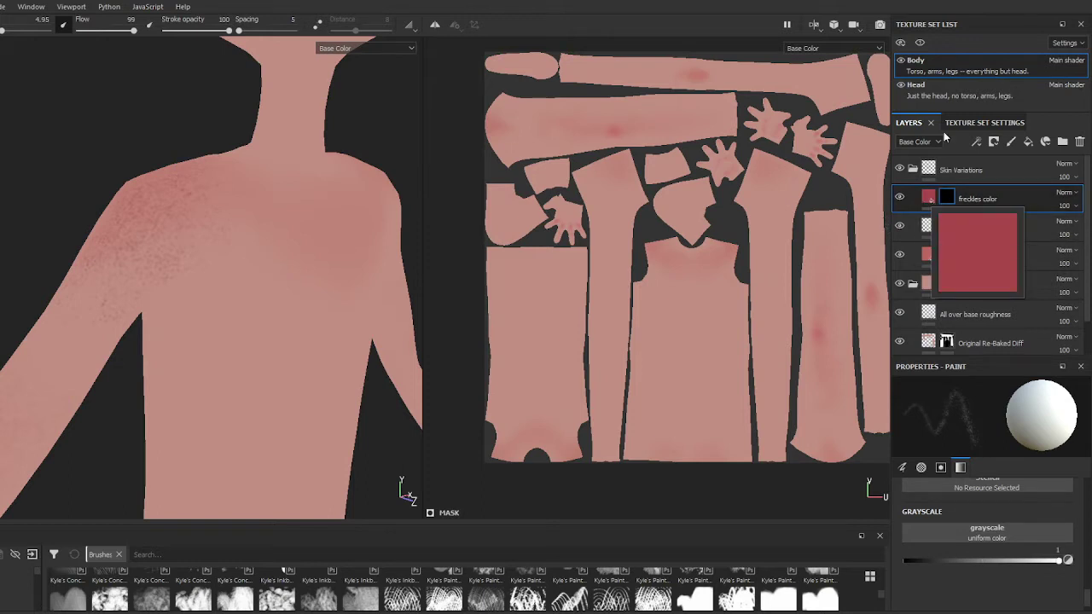
left_click(942, 85)
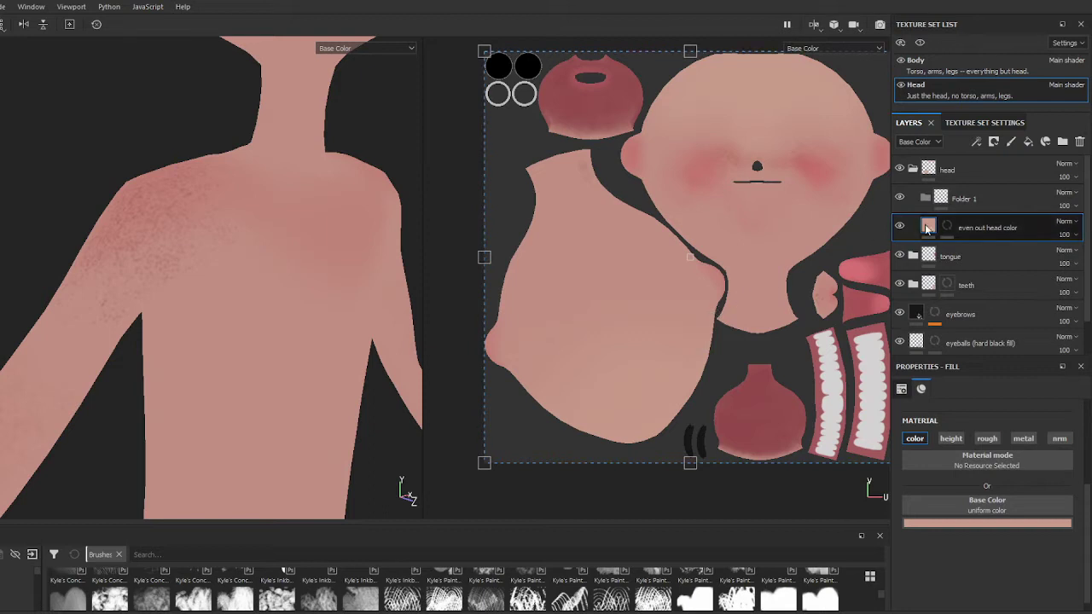
left_click(918, 68)
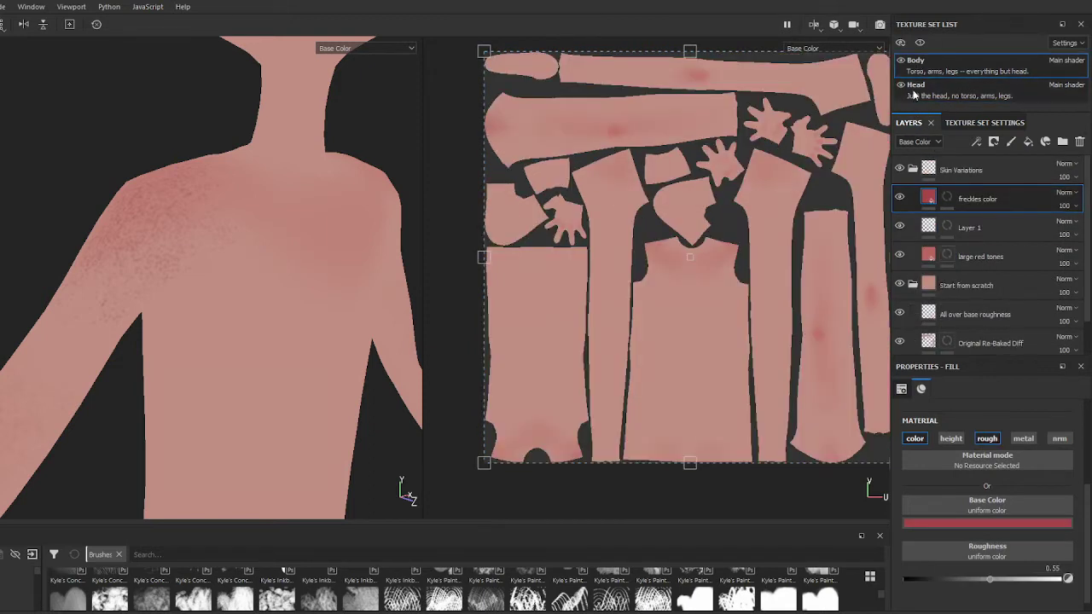
left_click(930, 200)
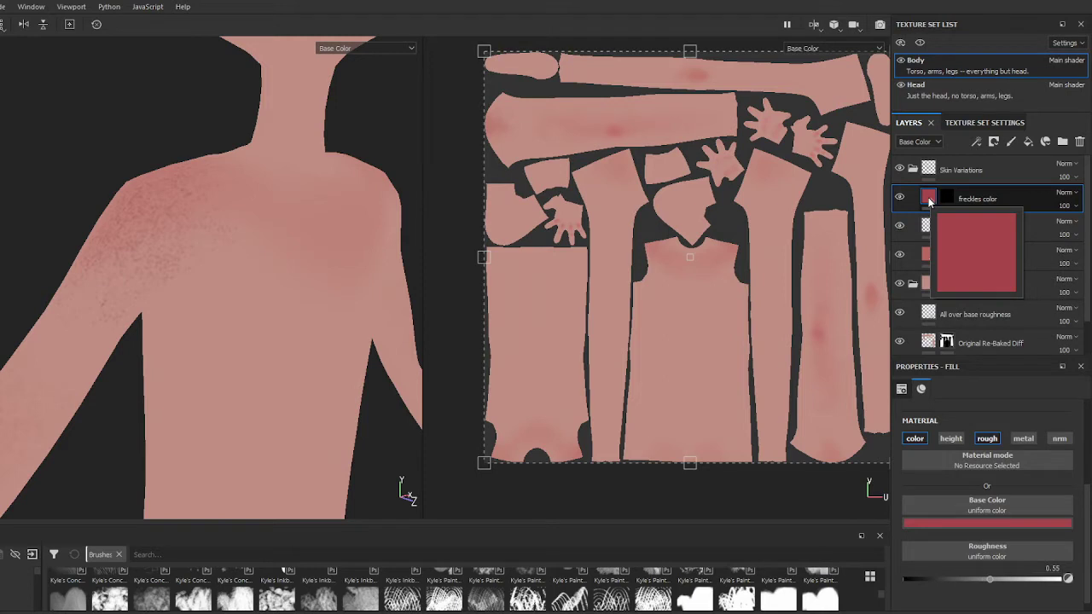
left_click(915, 87)
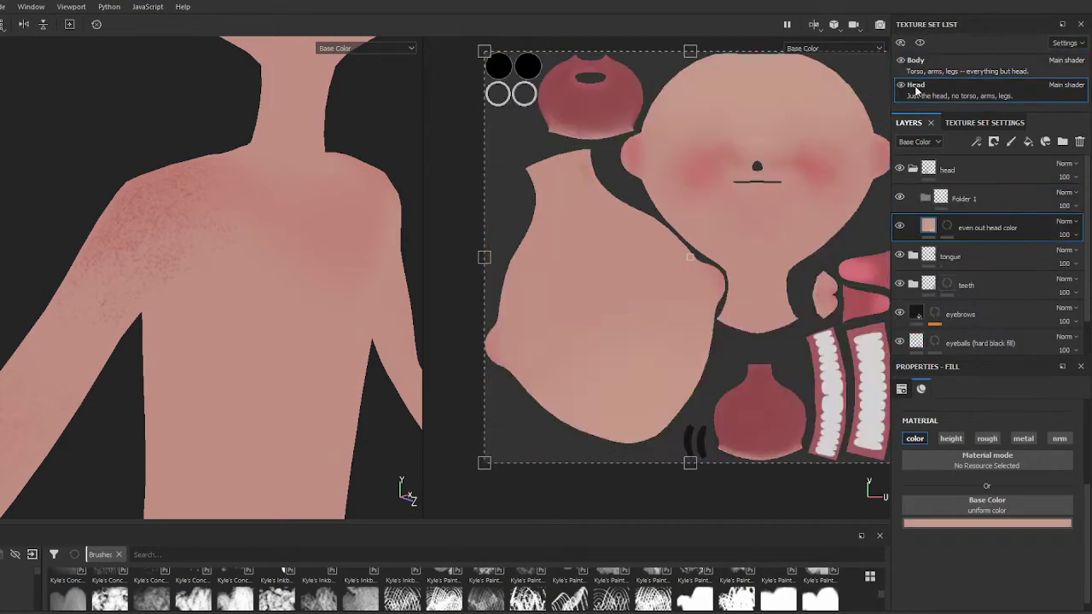
left_click(923, 67)
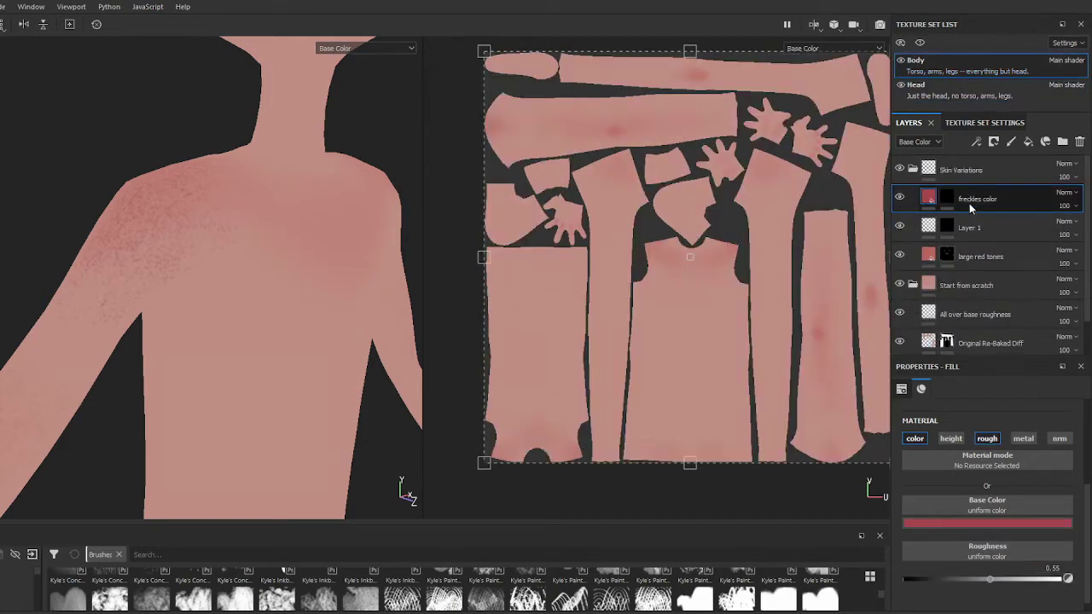
left_click(950, 200)
right_click(950, 200)
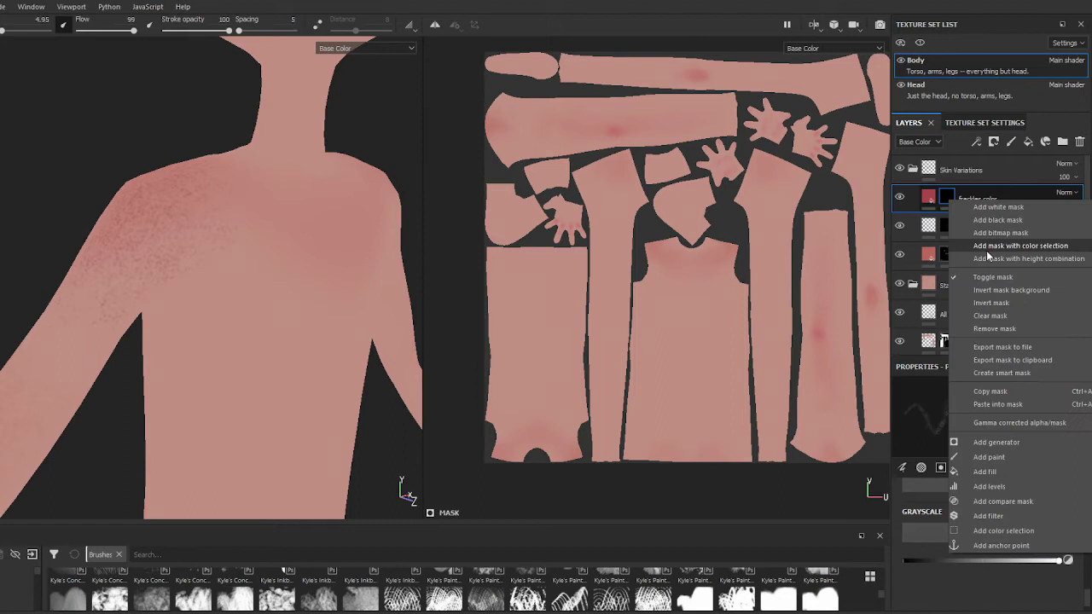
left_click(1000, 326)
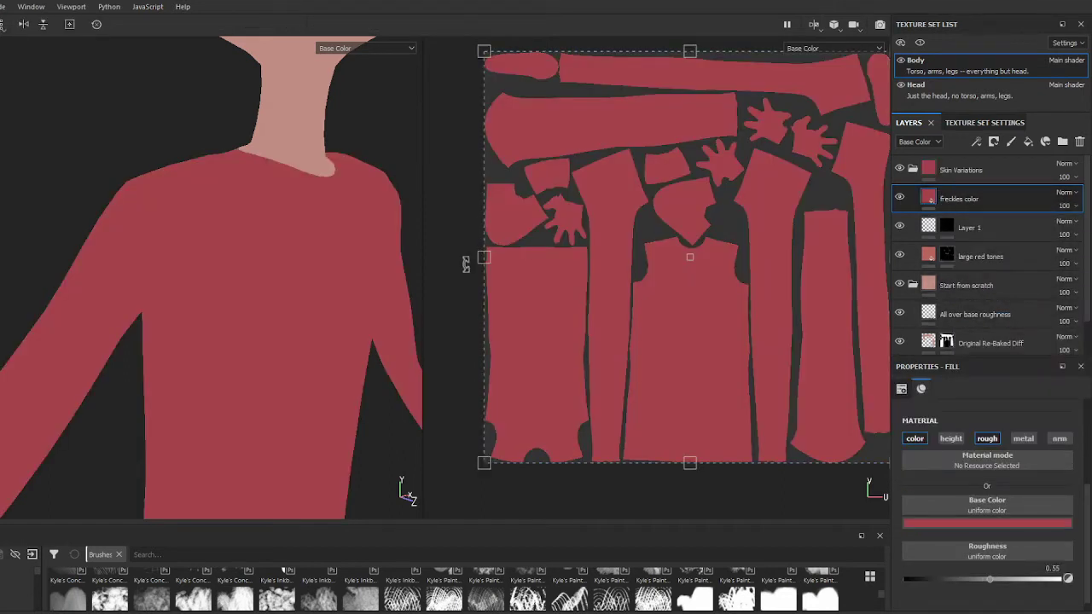
mouse_move(191, 236)
right_mouse_down("alt")
mouse_move(200, 297)
mouse_move(284, 128)
right_mouse_up("alt")
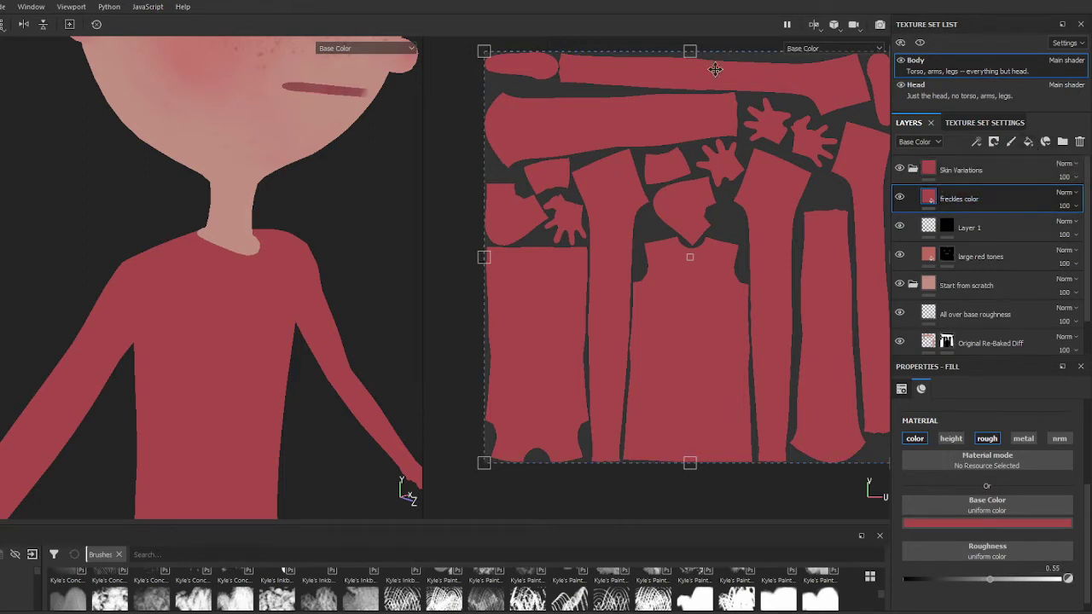
key("f")
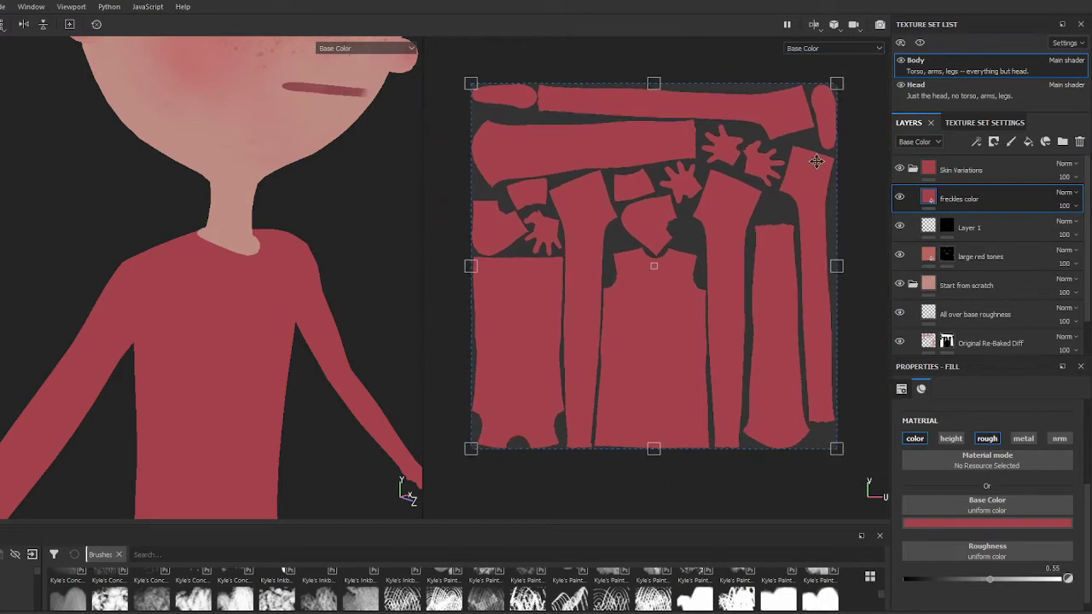
left_click(935, 88)
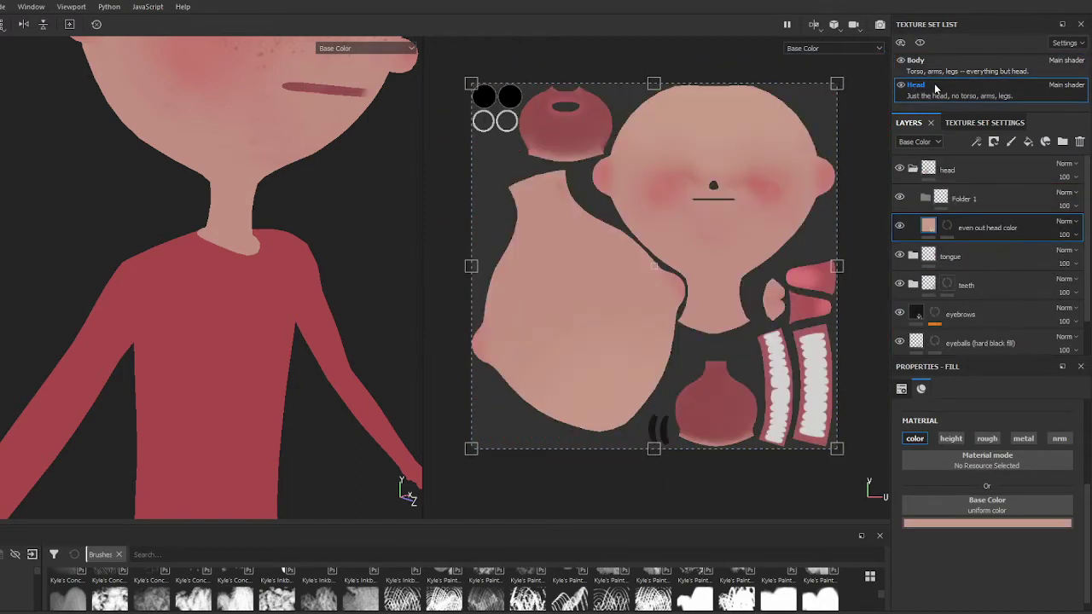
left_click(921, 65)
Start instancing the freckles color layer across texture sets, with only Head ticked as the target.
right_click(951, 201)
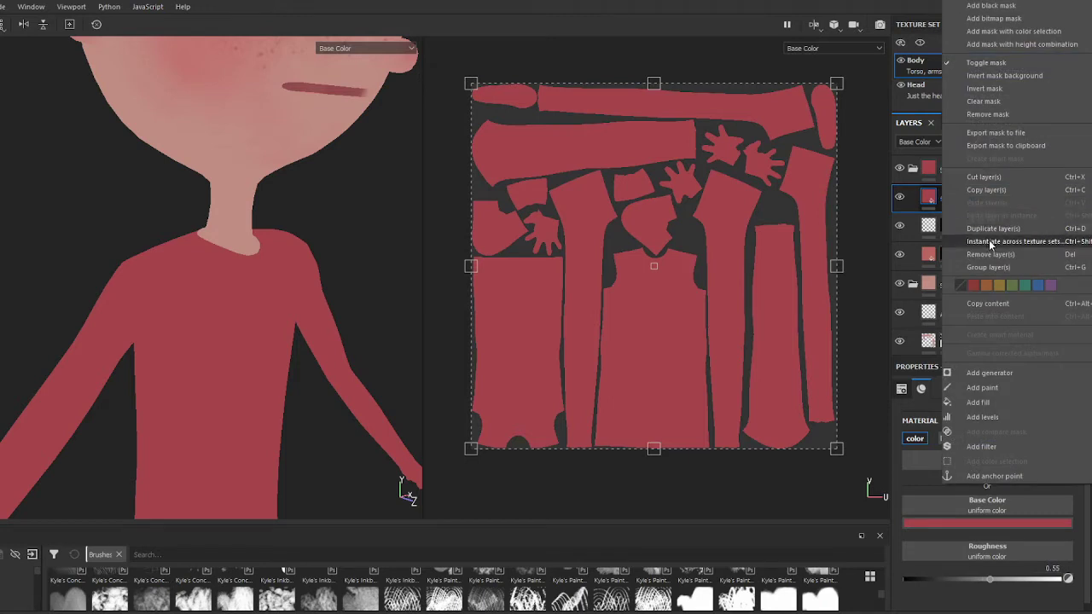
left_click(1070, 243)
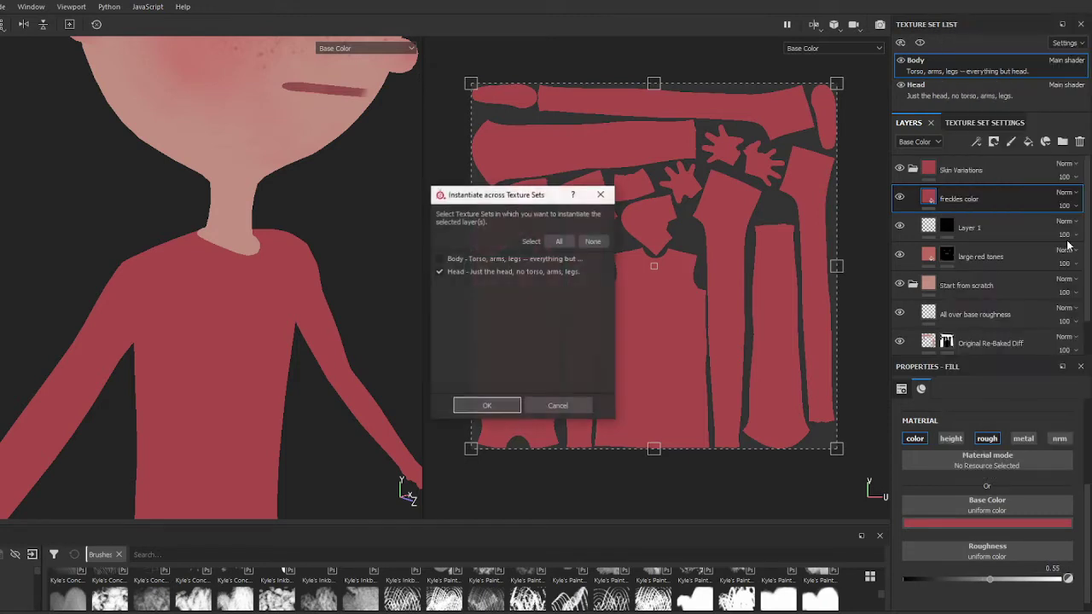
left_click(554, 246)
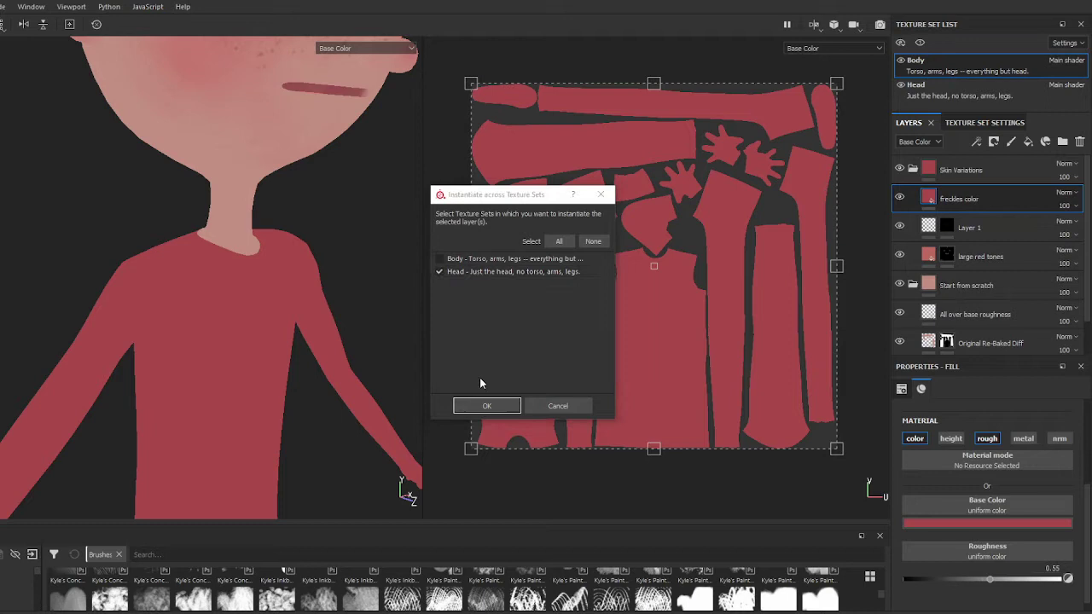
left_click(487, 406)
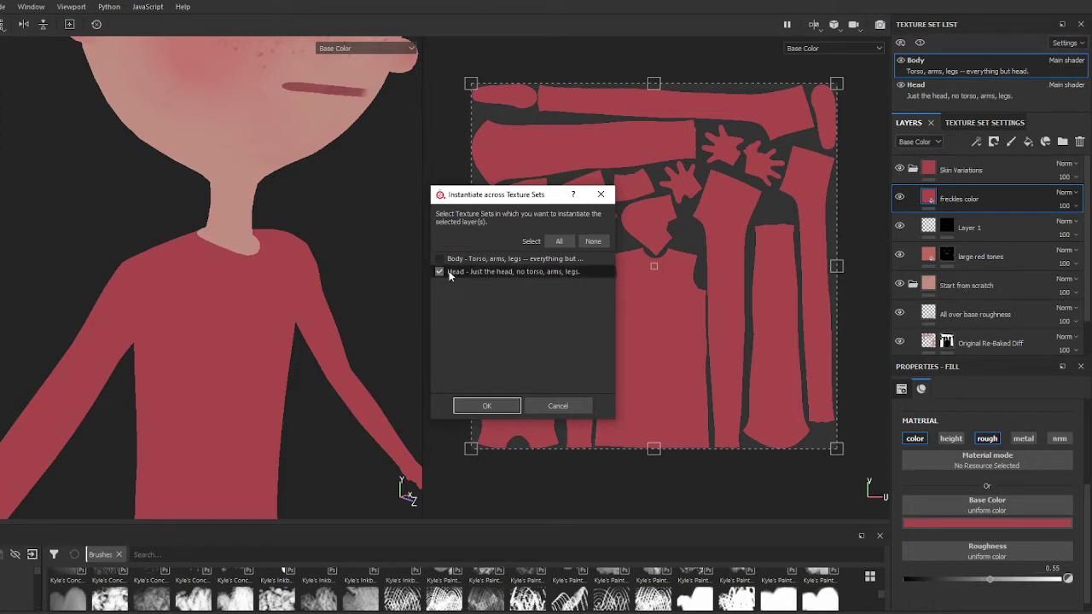
Confirm the freckles instance into Head and check the new layer in the Head and Body sets.
left_click(492, 407)
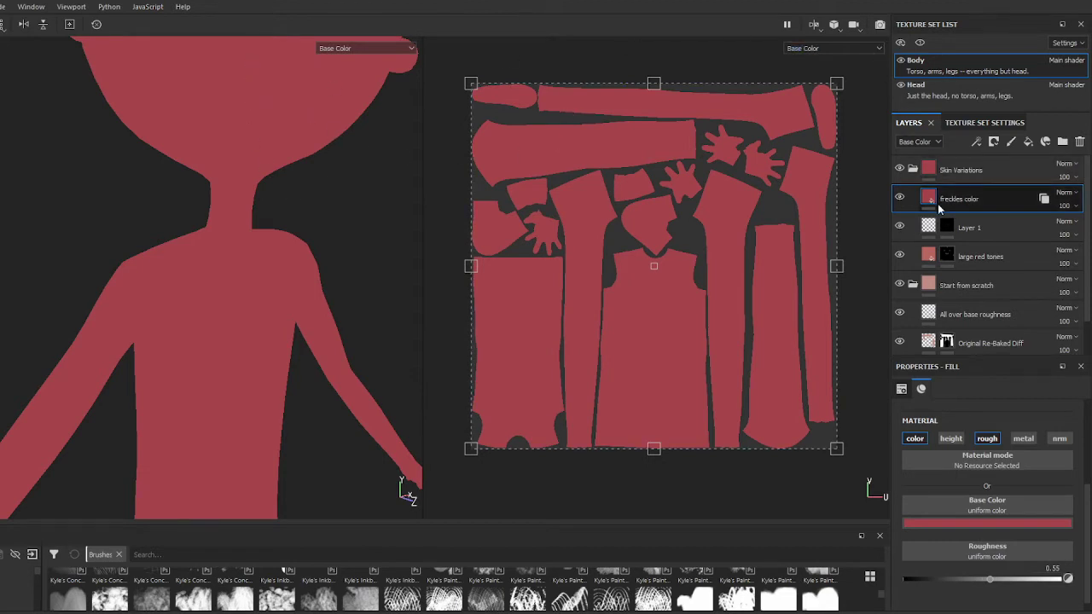
left_click(928, 89)
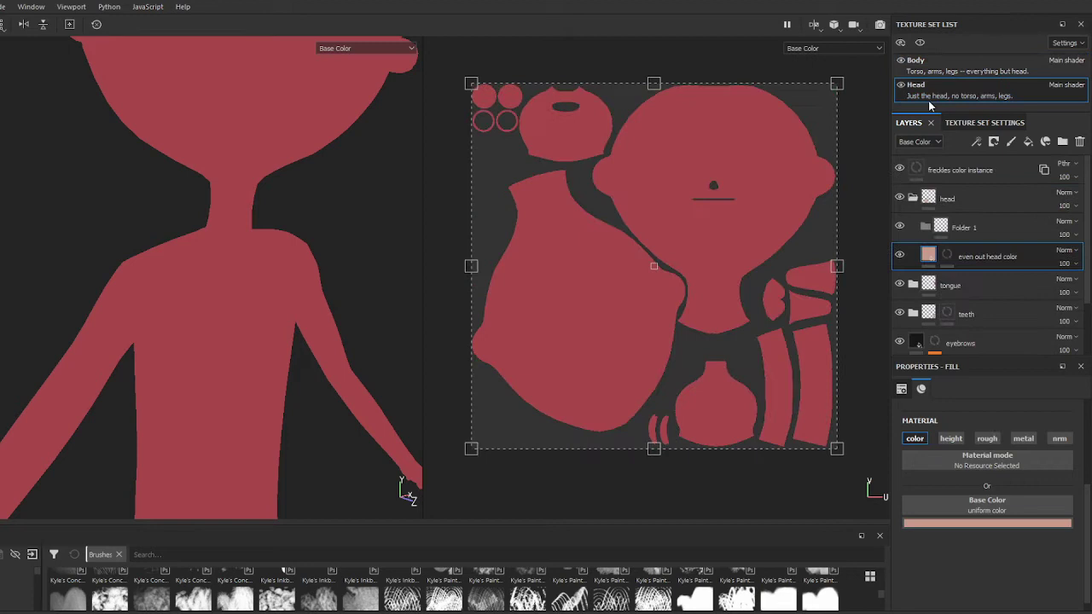
left_click(937, 172)
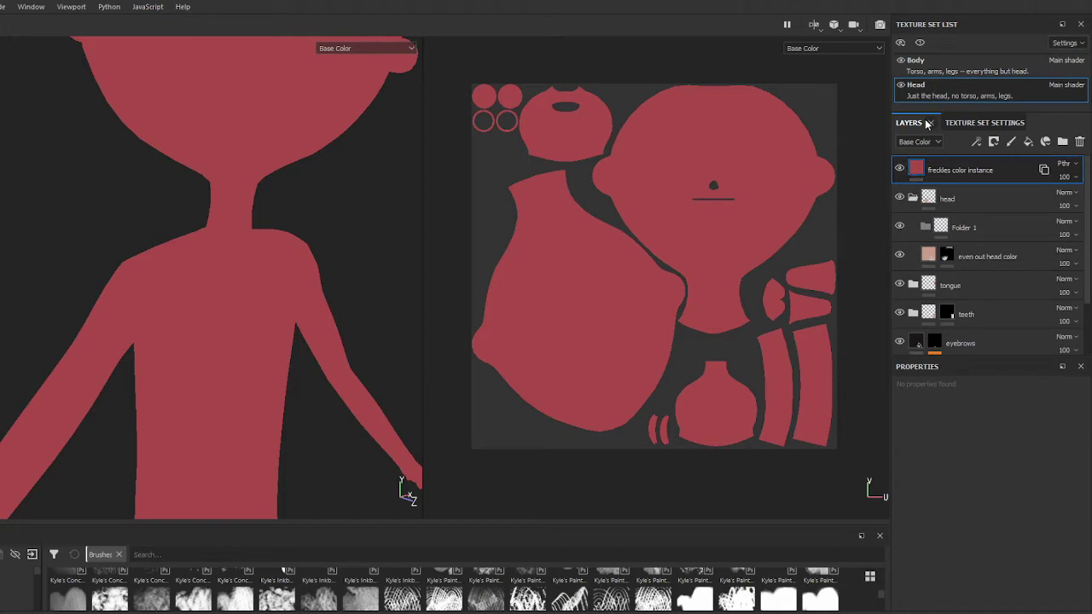
left_click(934, 69)
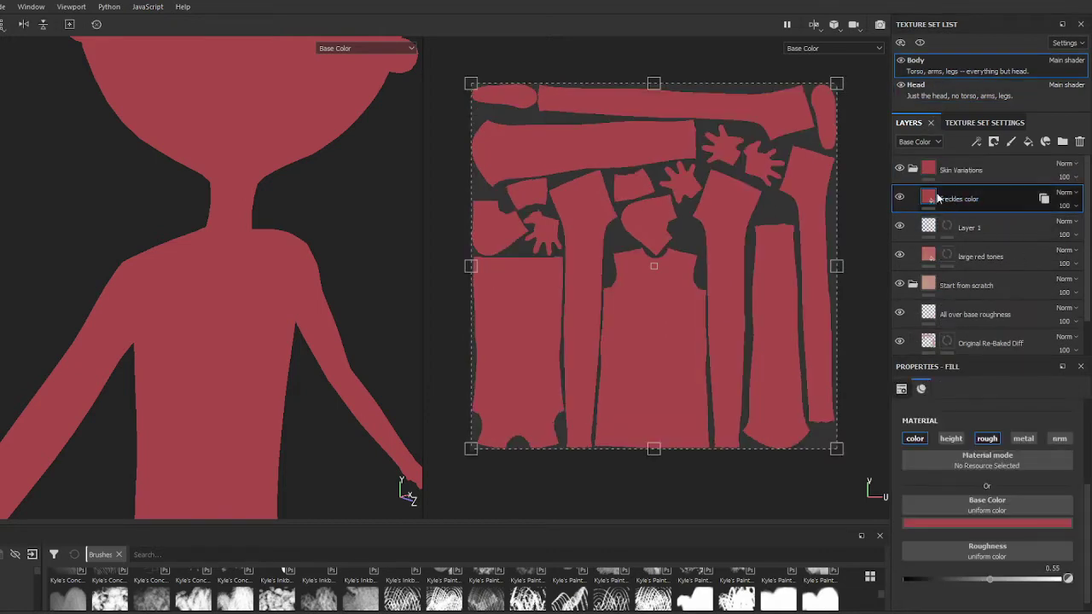
left_click(981, 122)
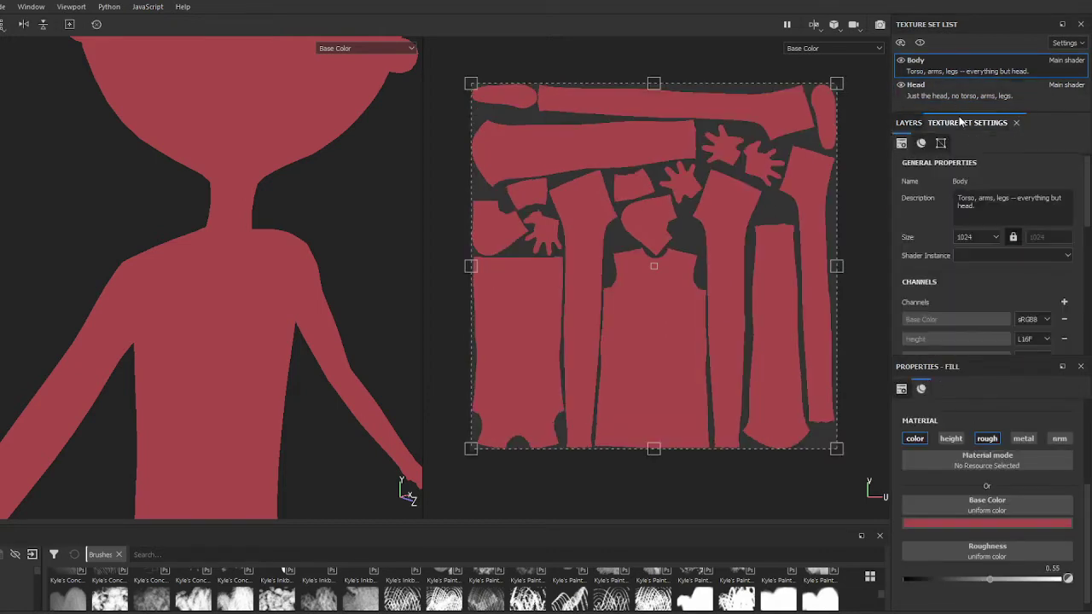
left_click(908, 122)
left_click(941, 85)
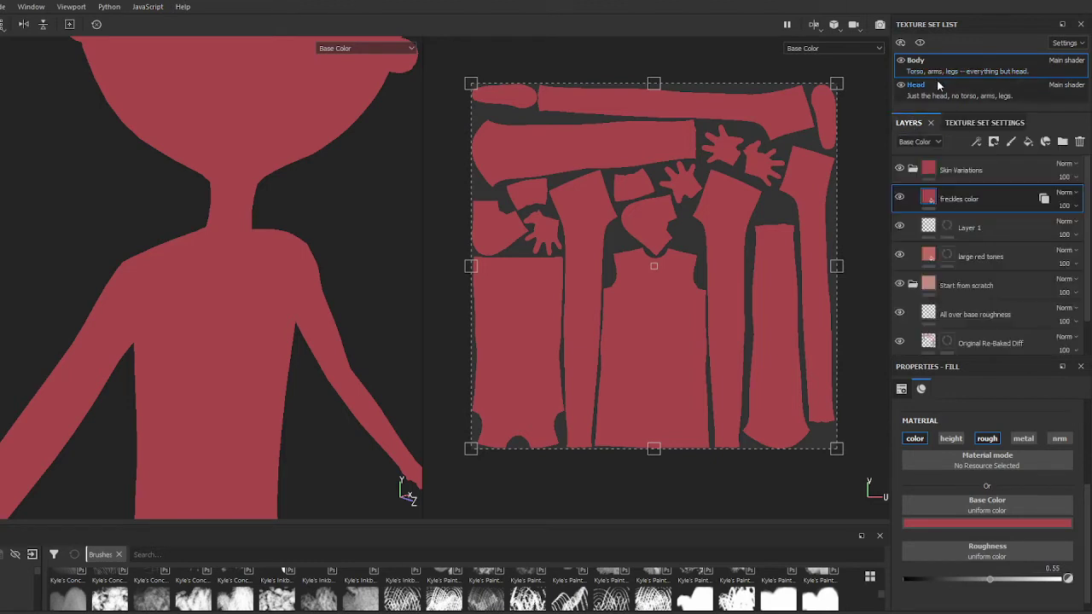
Toggle the Head freckles instance's visibility to compare, then move it under the head folder.
left_click(900, 169)
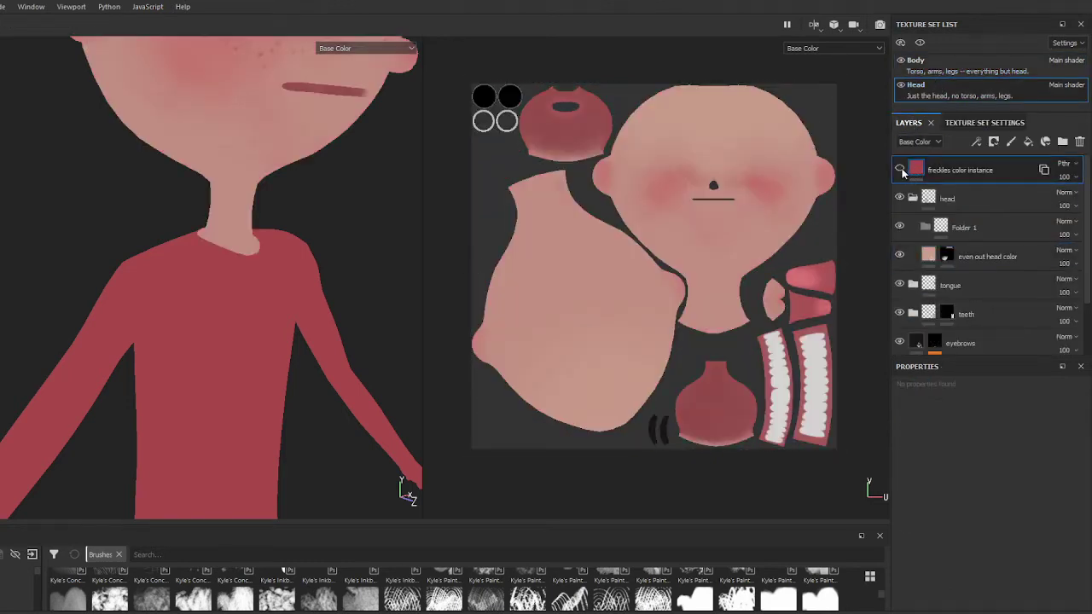
left_click(900, 169)
left_click(900, 169)
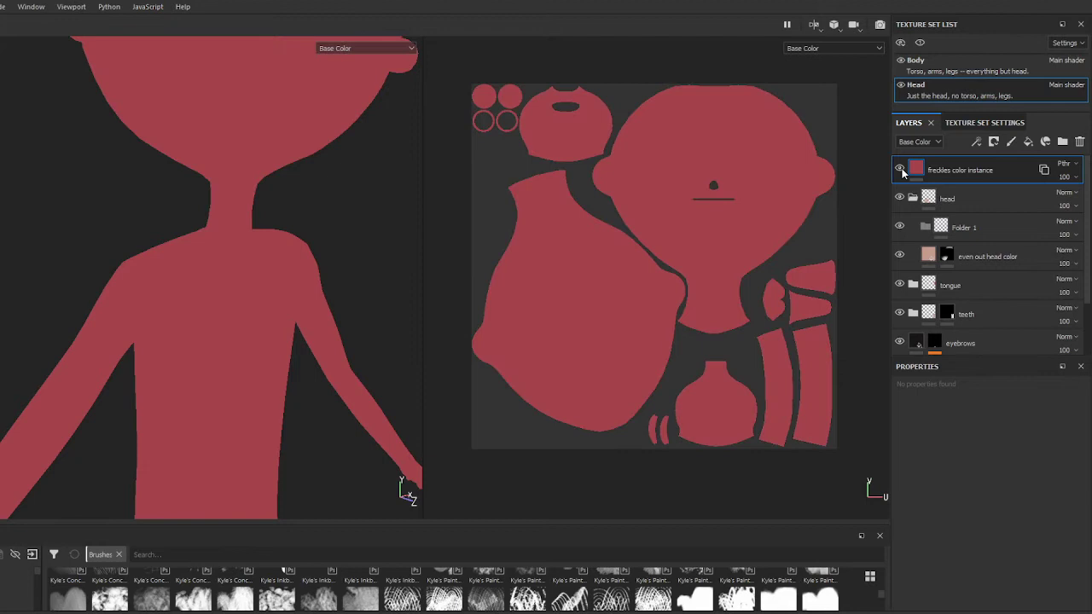
left_click(900, 169)
left_click_drag(947, 169, 943, 209)
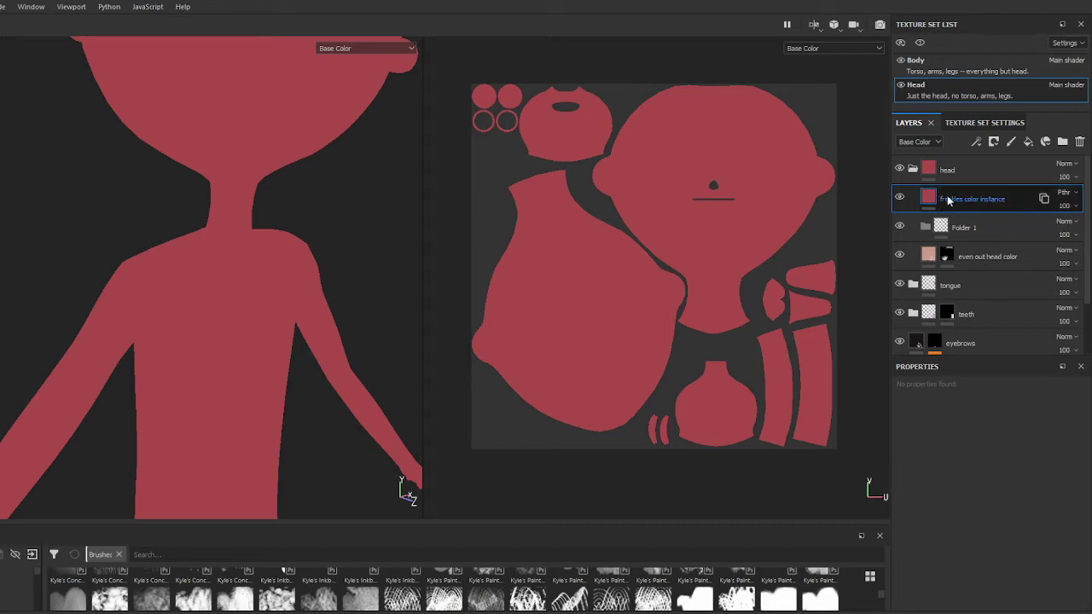
On the Body set, black-mask the freckles color layer and paint freckles onto the left shoulder.
left_click(918, 75)
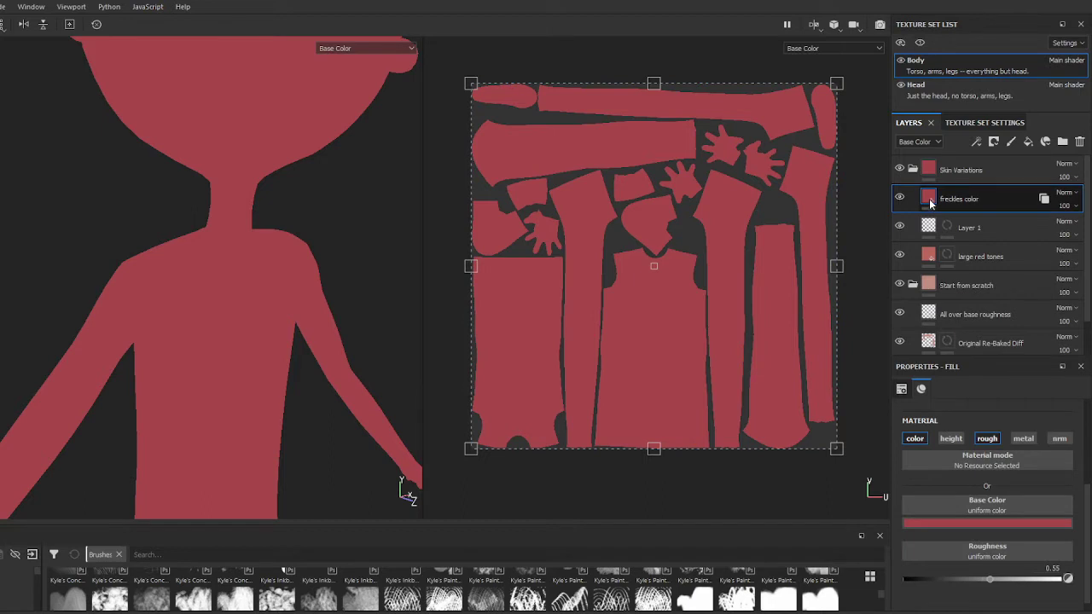
right_click(932, 203)
left_click(944, 219)
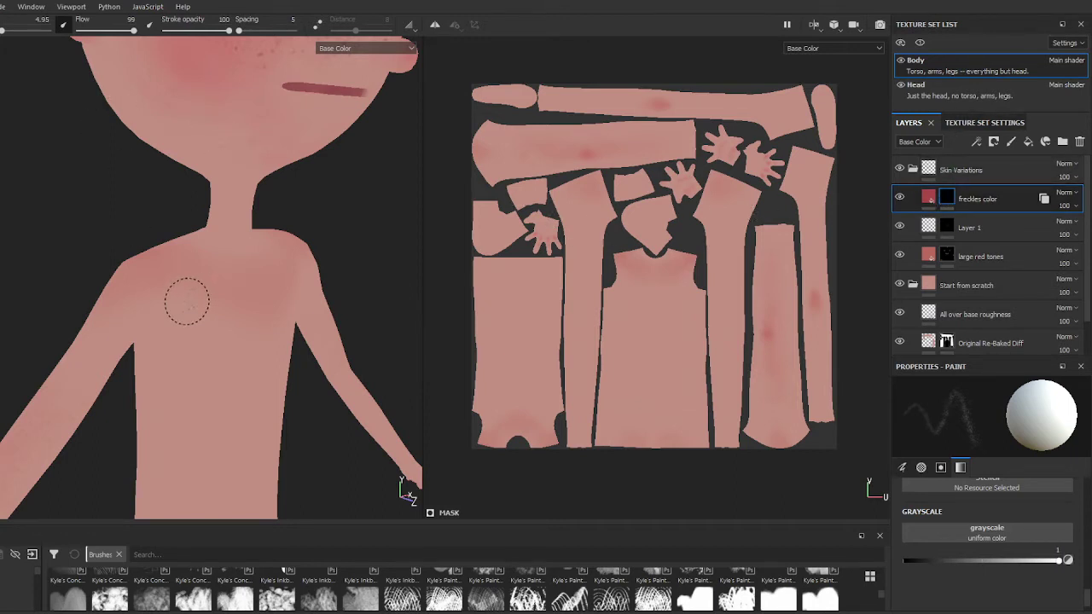
mouse_move(187, 301)
left_mouse_down()
mouse_move(165, 268)
mouse_move(122, 310)
mouse_move(156, 302)
mouse_move(152, 266)
mouse_move(188, 260)
left_mouse_up()
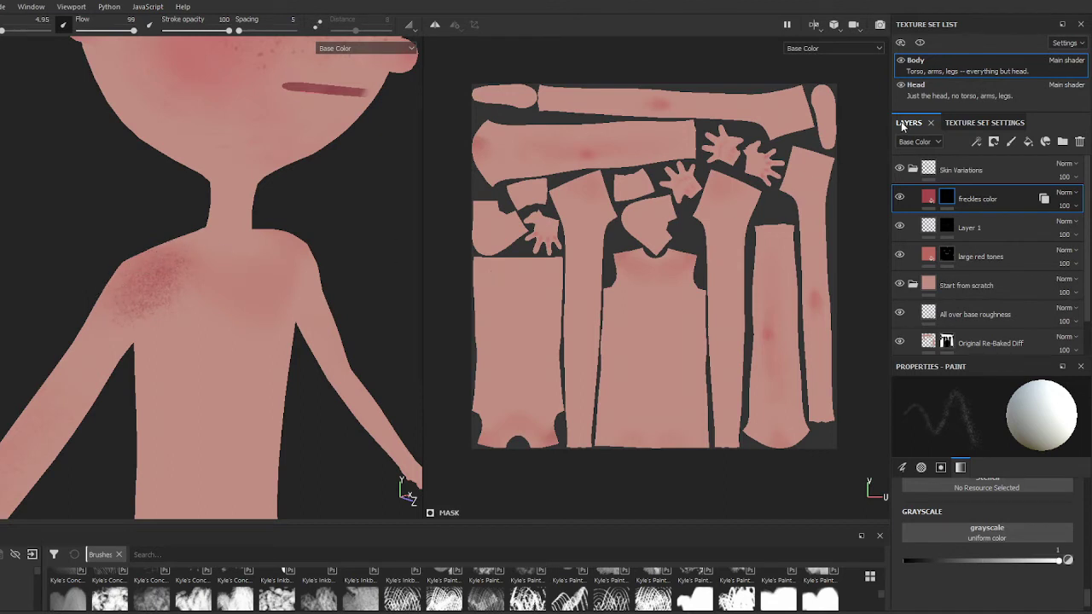
In the Head set, add a black mask to the freckles color instance layer.
left_click(938, 87)
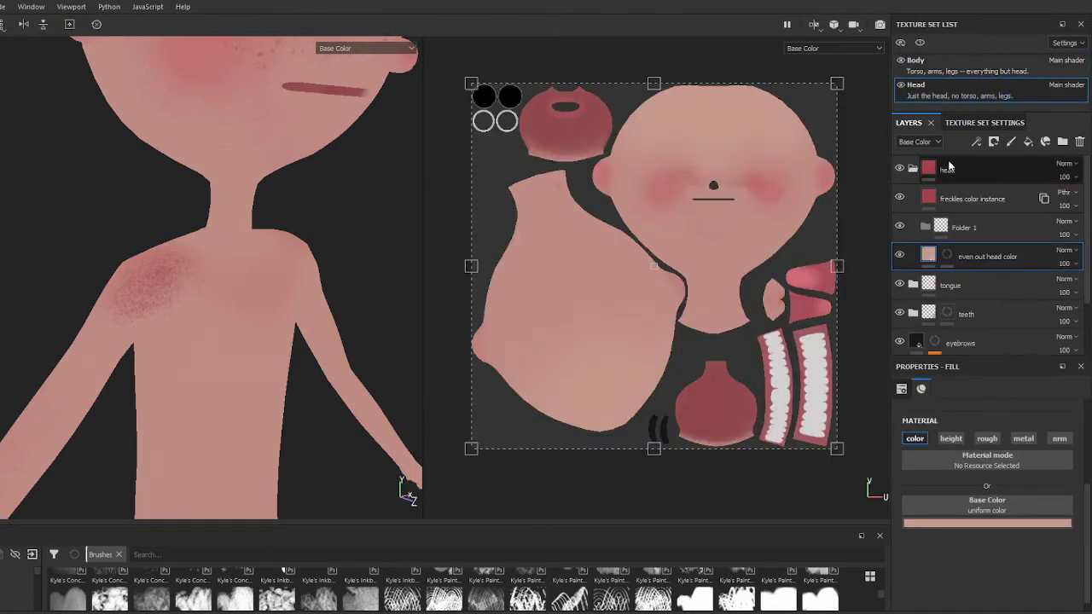
left_click(964, 199)
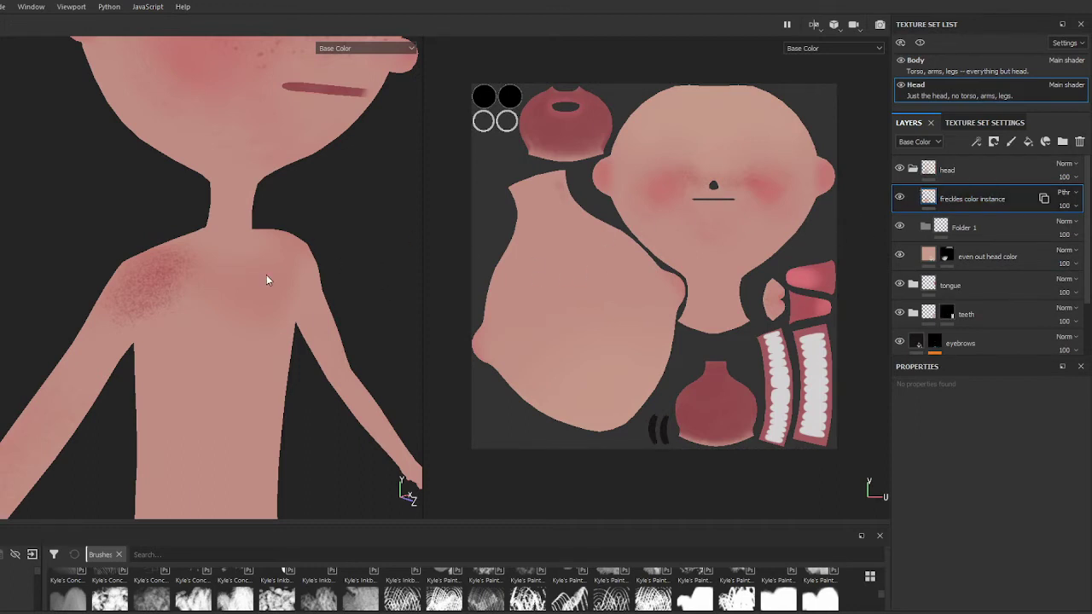
left_click(229, 298)
right_click(930, 195)
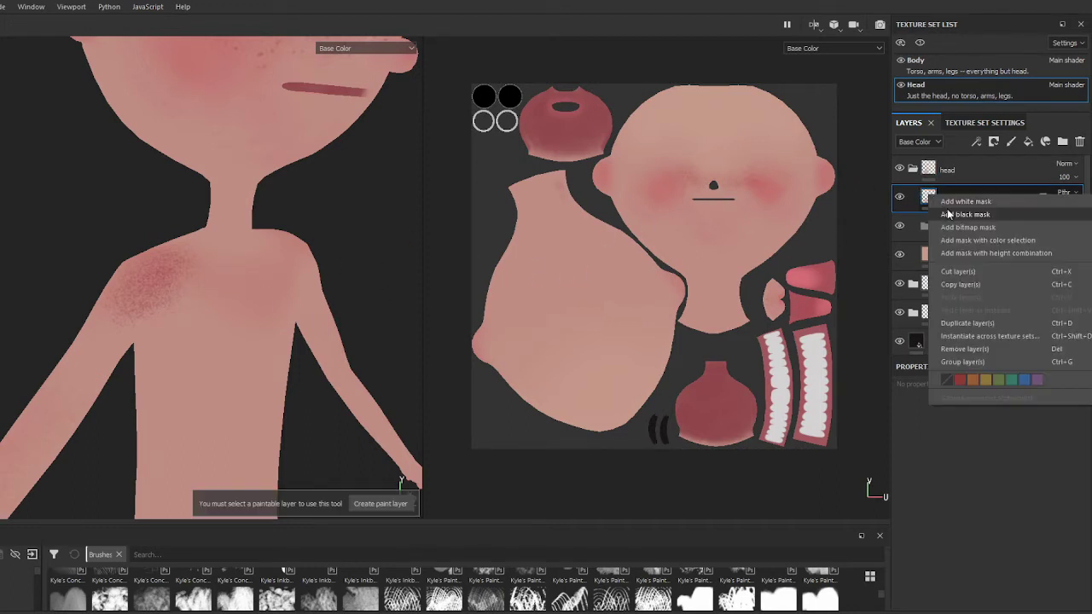
left_click(950, 214)
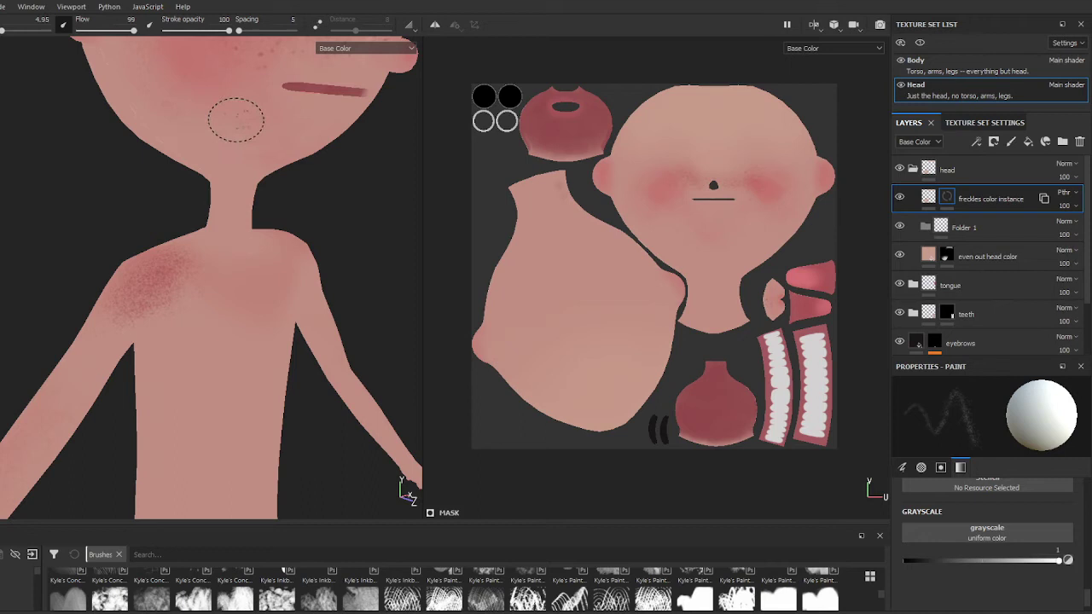
left_click(930, 196)
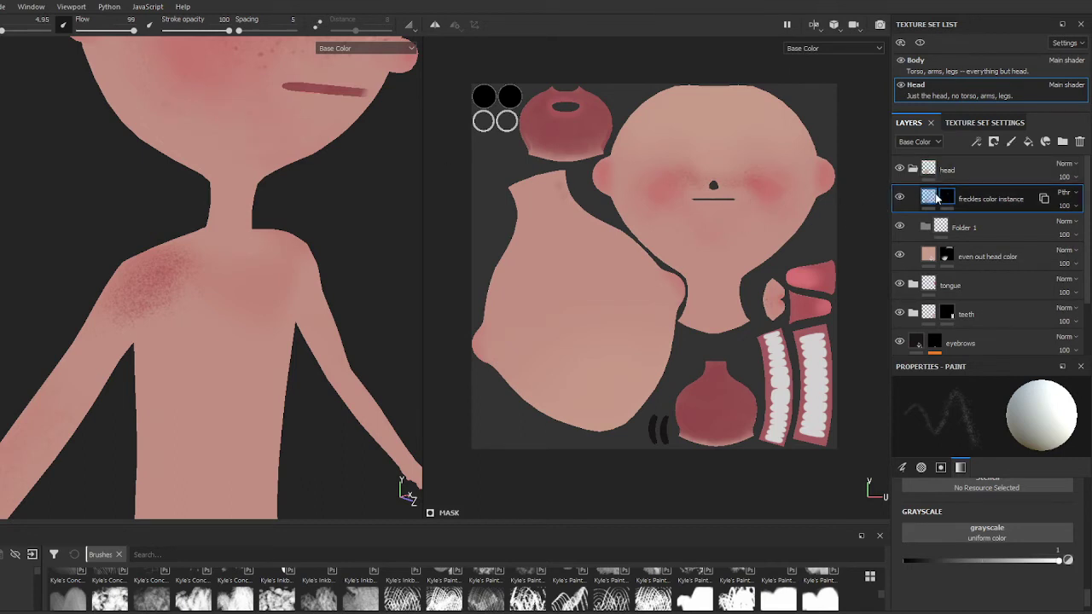
Switch from Body back to Head and select the freckles instance's mask.
left_click(943, 68)
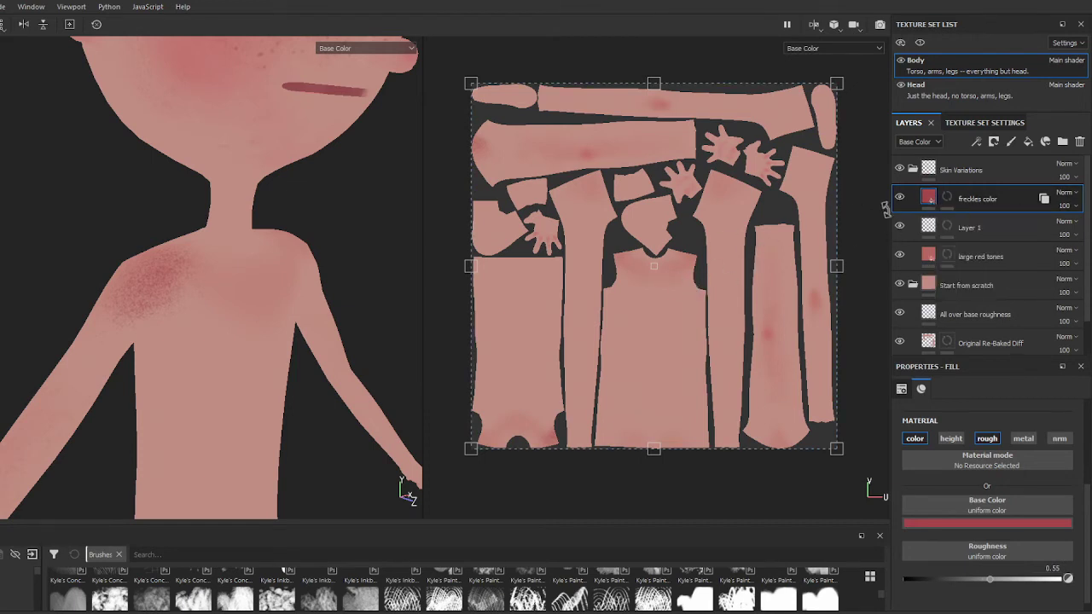
left_click(945, 93)
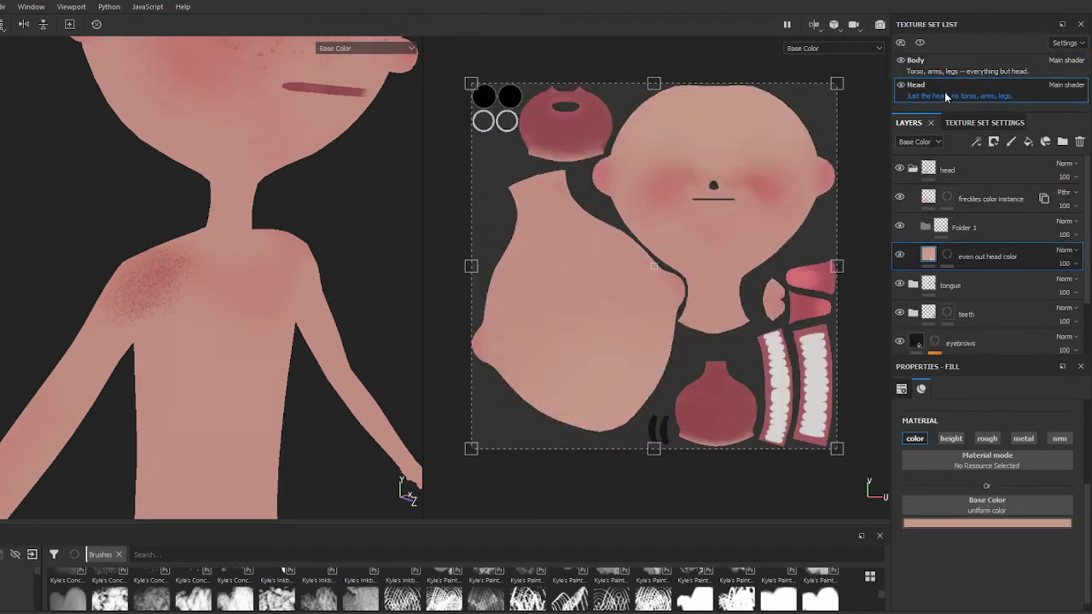
left_click(932, 202)
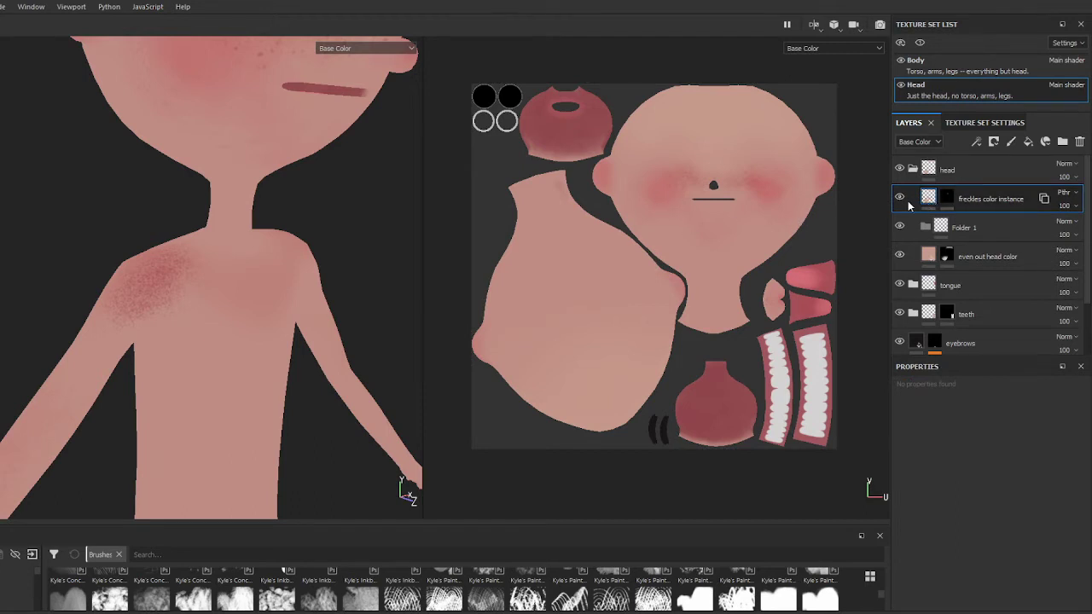
left_click(921, 72)
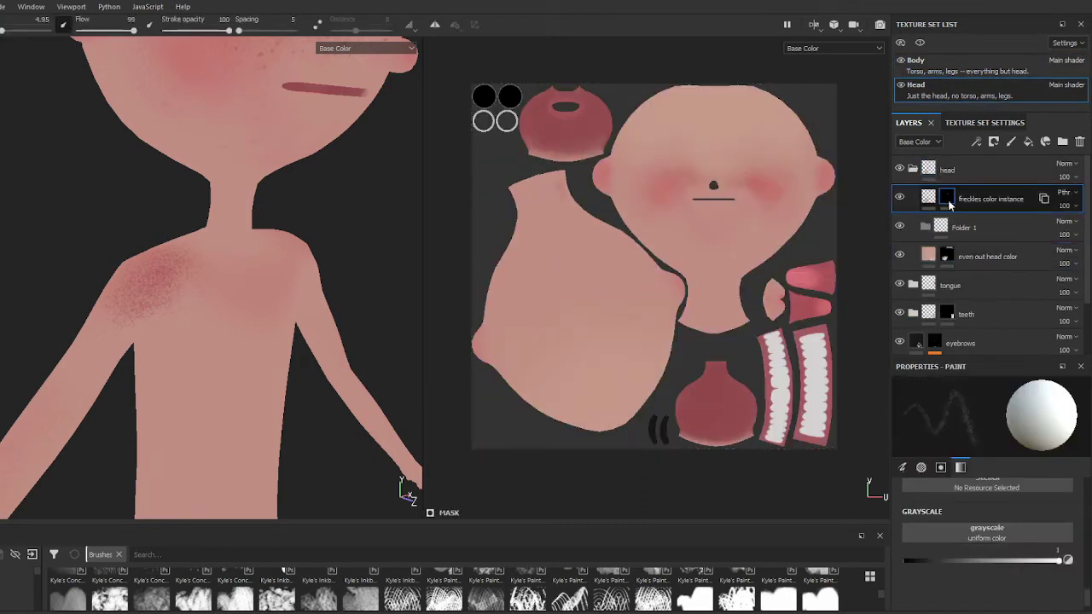
Remove the masks from both the Head freckles instance and the Body freckles color layer.
right_click(947, 195)
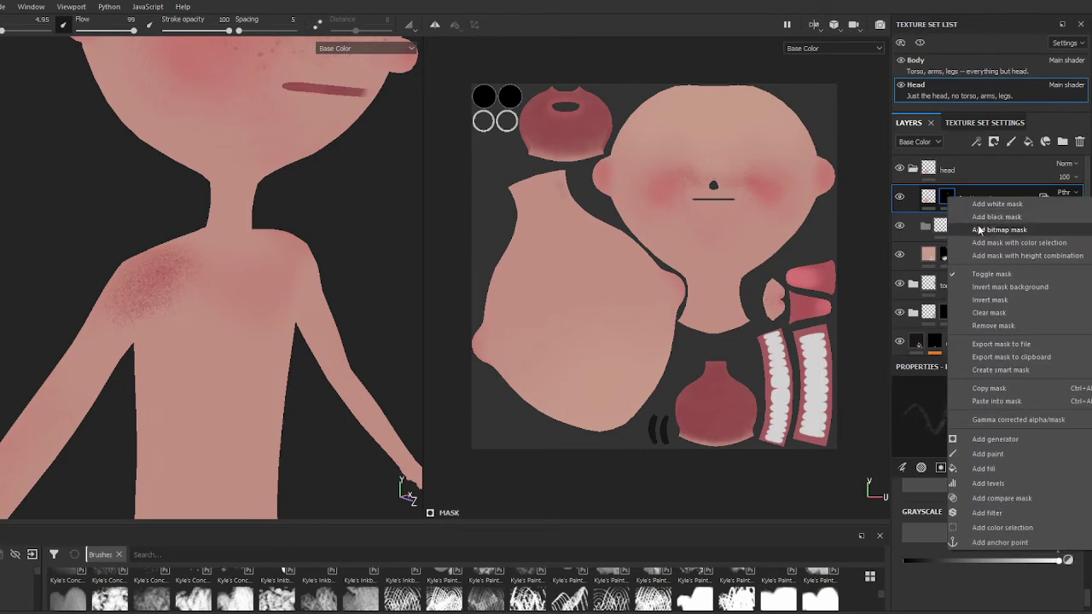
left_click(993, 325)
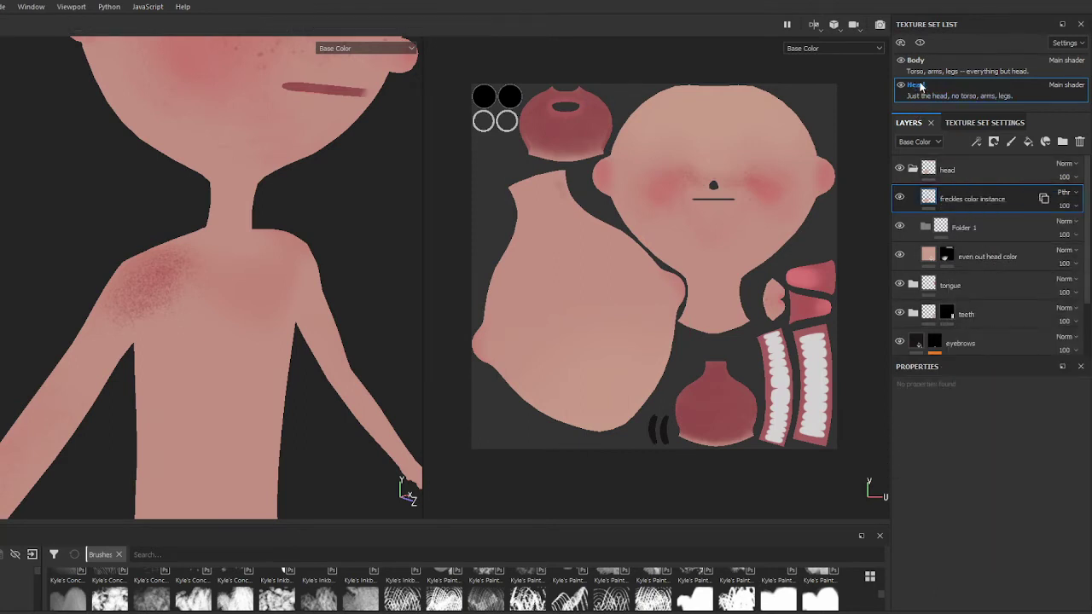
left_click(915, 62)
right_click(947, 198)
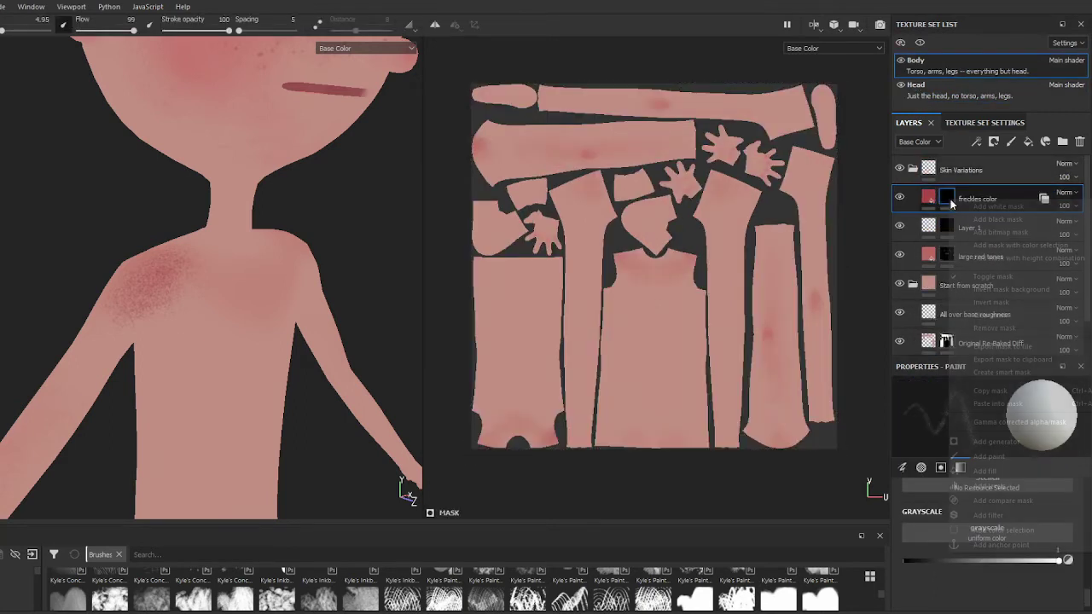
left_click(983, 325)
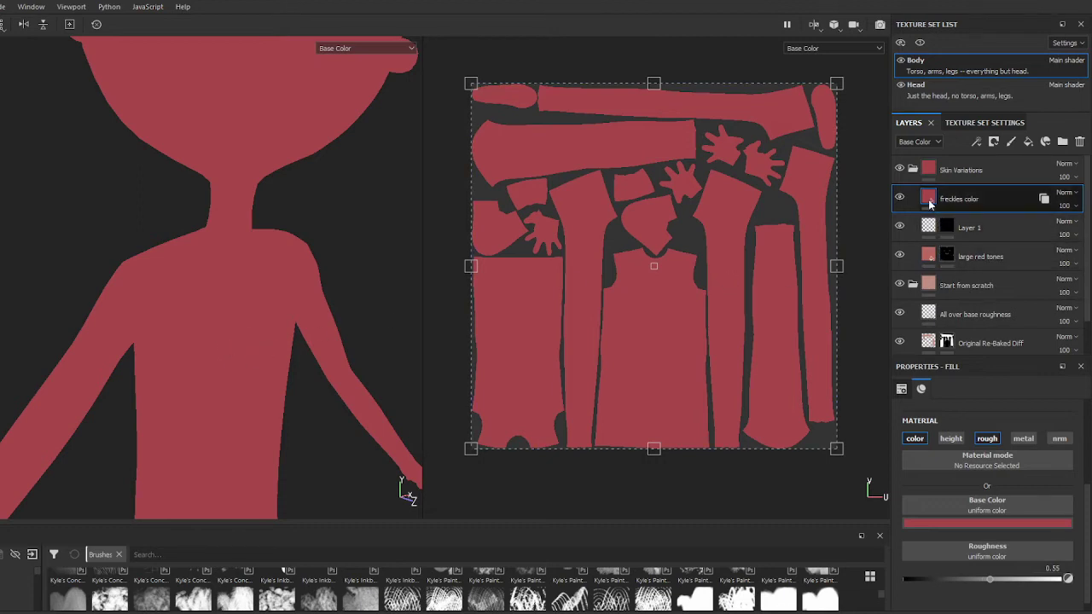
mouse_move(928, 198)
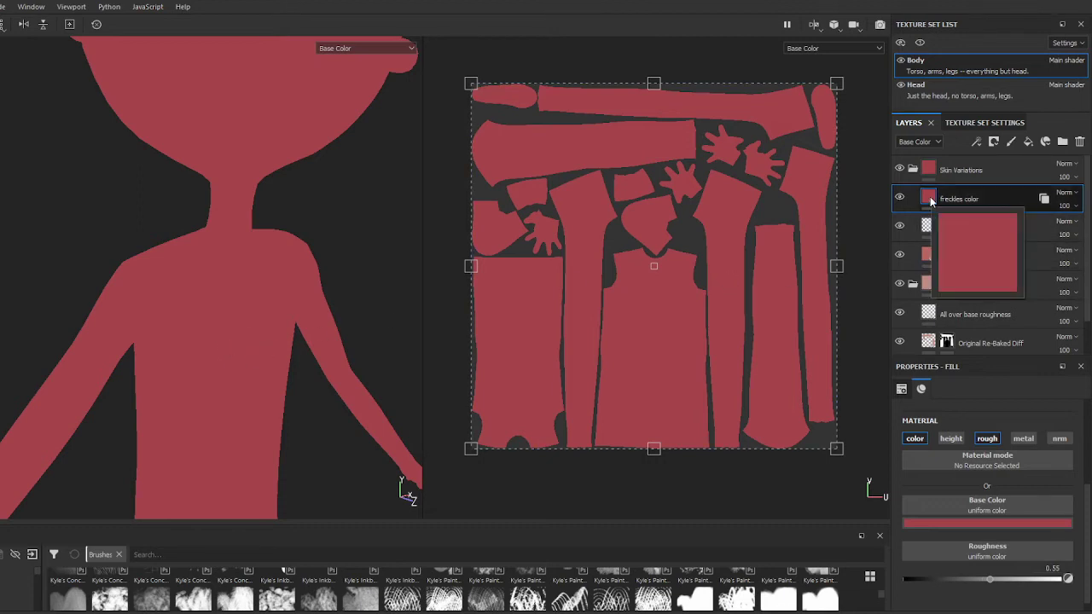
Group the freckles color layer with Ctrl+G and name the folder 'body freckles'.
key("ctrl+g")
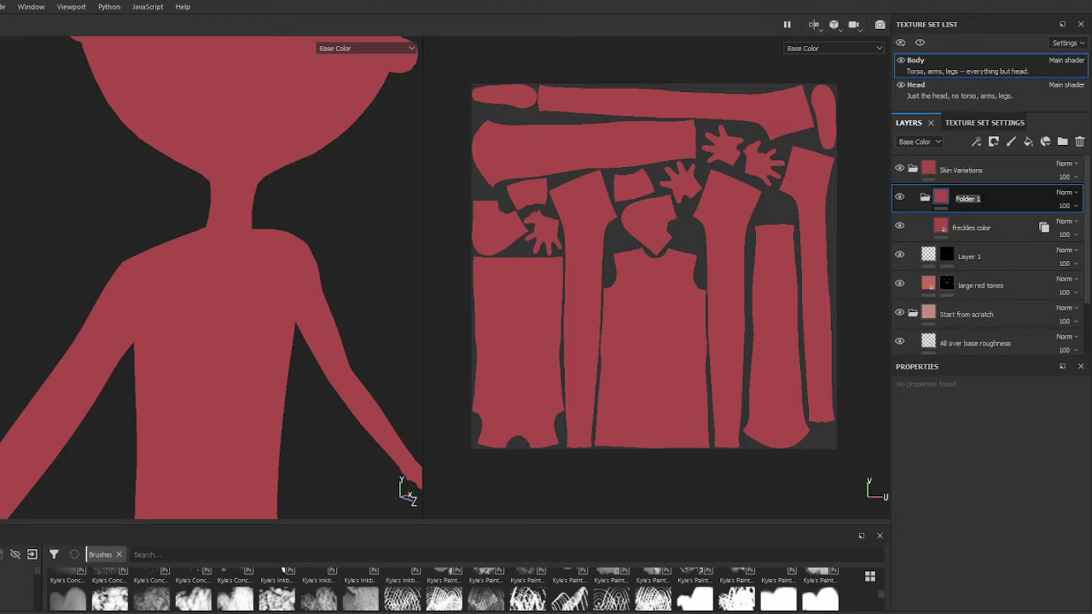
type("body freckles")
Put a black mask on the 'body freckles' folder so the body's skin tones show again.
right_click(943, 203)
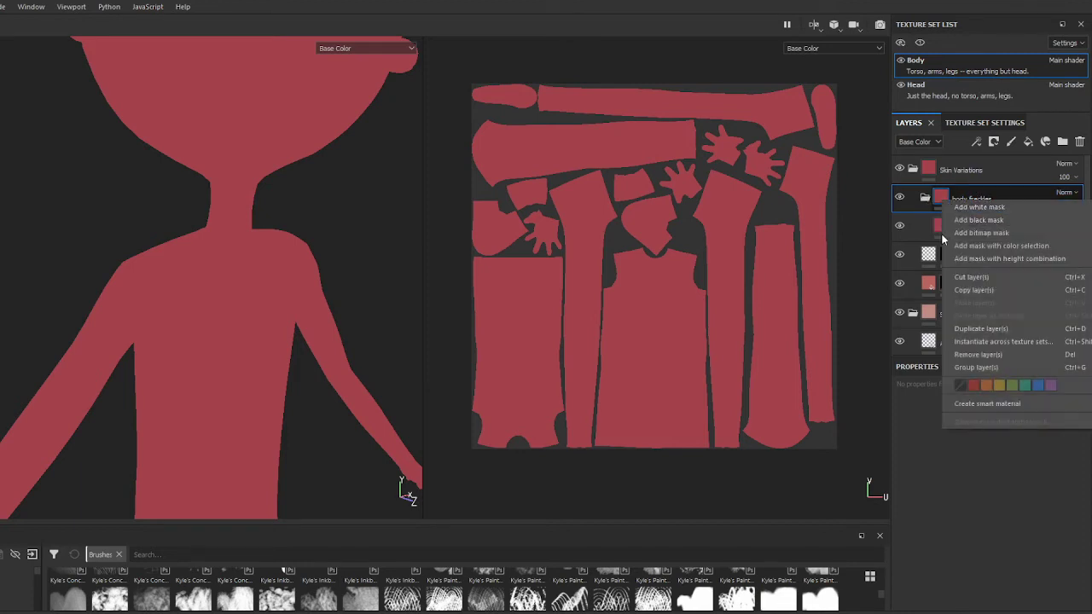
left_click(938, 232)
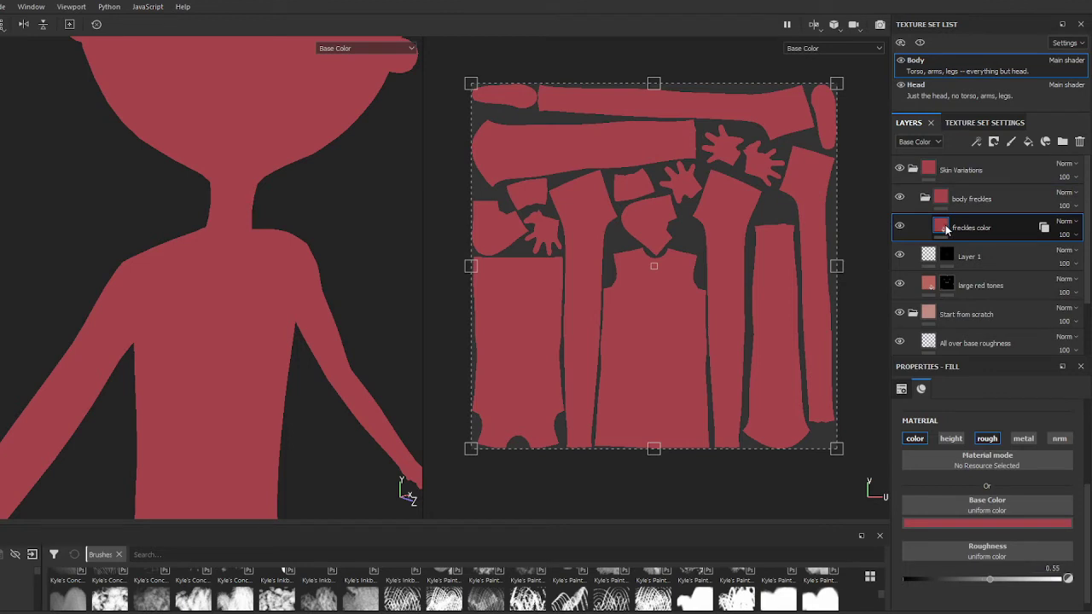
double_click(955, 228)
left_click(945, 200)
right_click(943, 200)
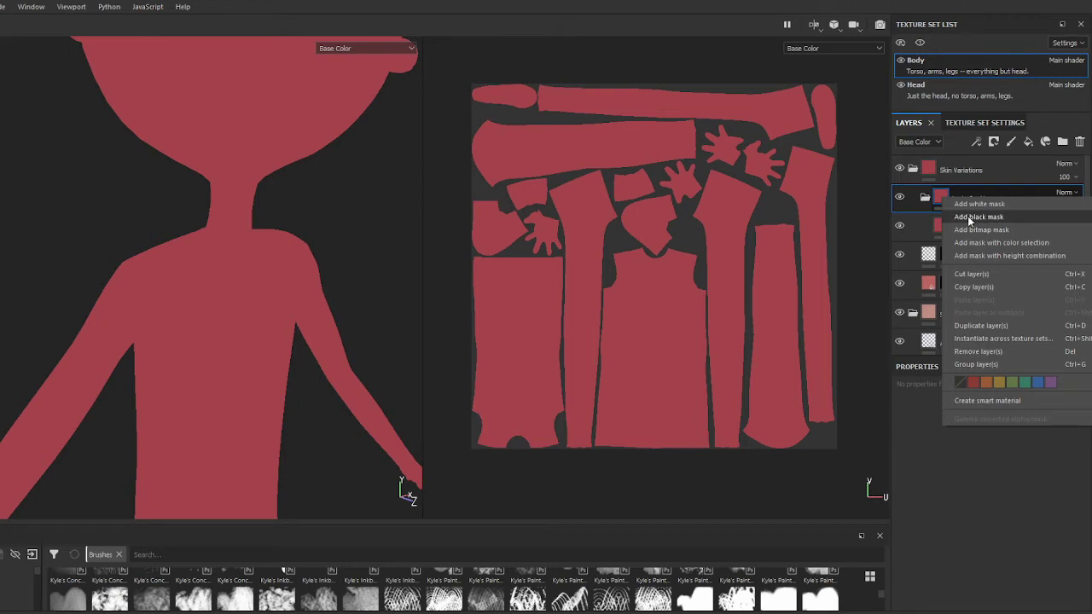
left_click(967, 216)
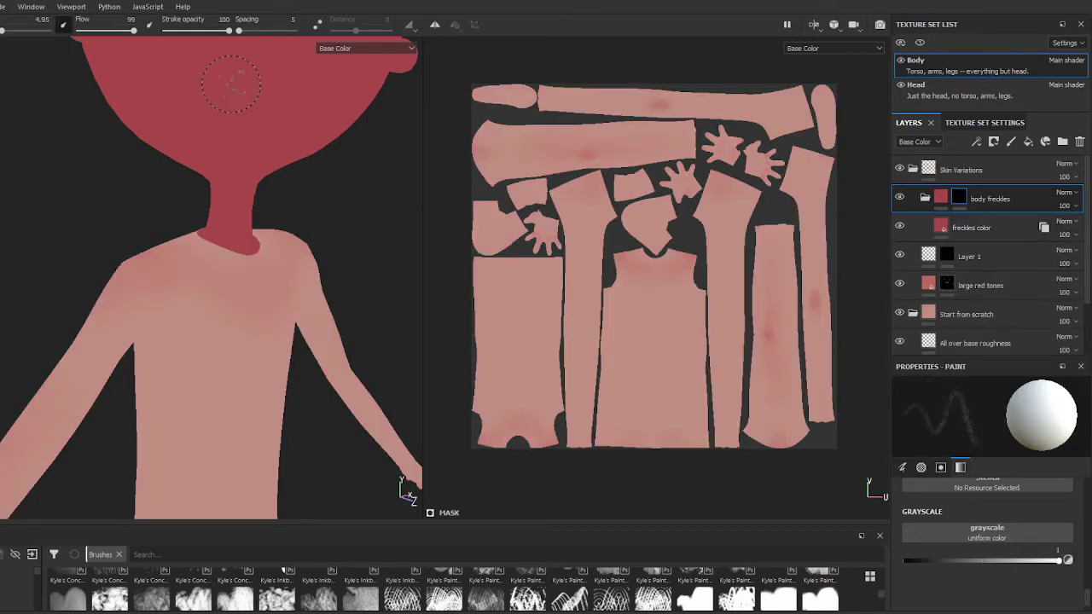
Paste the freckles layer into the Head texture set, then return to Body.
left_click(930, 98)
key("ctrl+v")
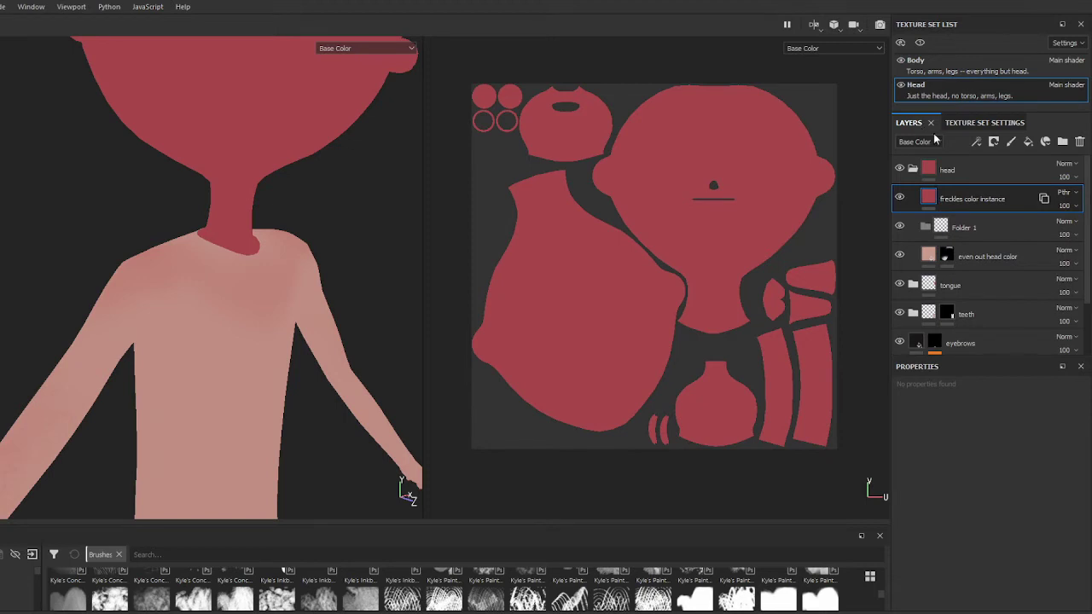
left_click(935, 66)
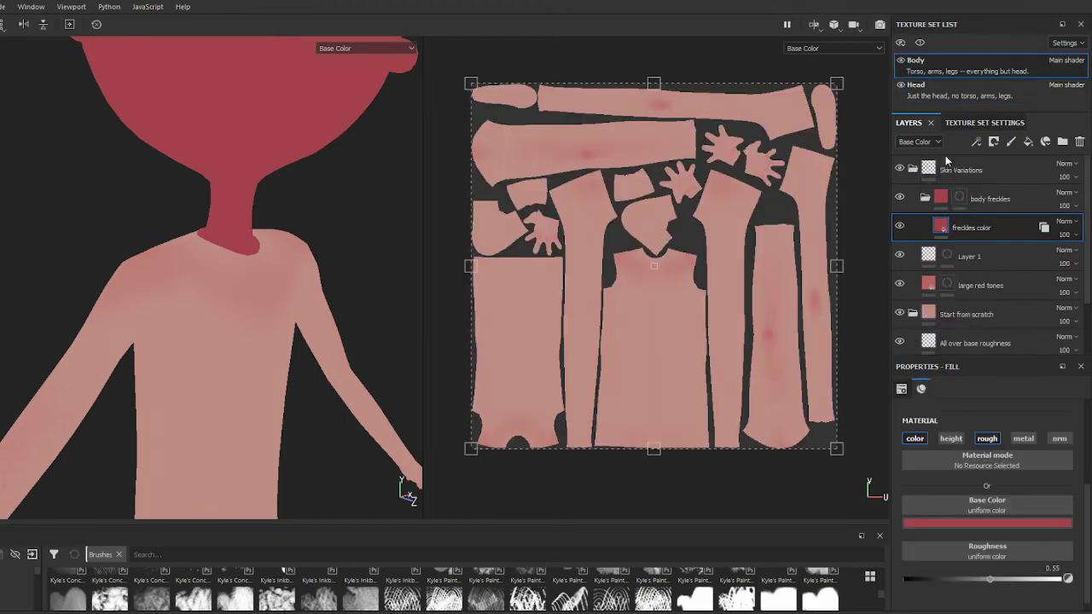
Paint reddish freckles over the left shoulder and upper arm through the body freckles mask.
left_click(958, 200)
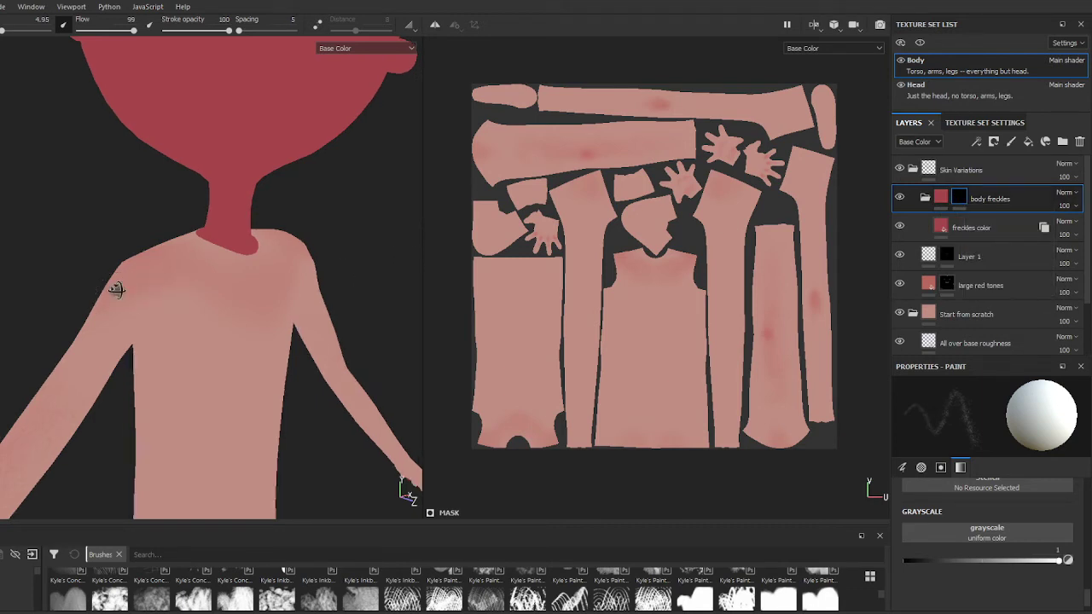
left_click_drag(117, 288, 165, 305, "alt")
mouse_move(129, 273)
left_mouse_down()
mouse_move(165, 234)
mouse_move(86, 366)
mouse_move(170, 254)
mouse_move(140, 279)
mouse_move(139, 305)
left_mouse_up()
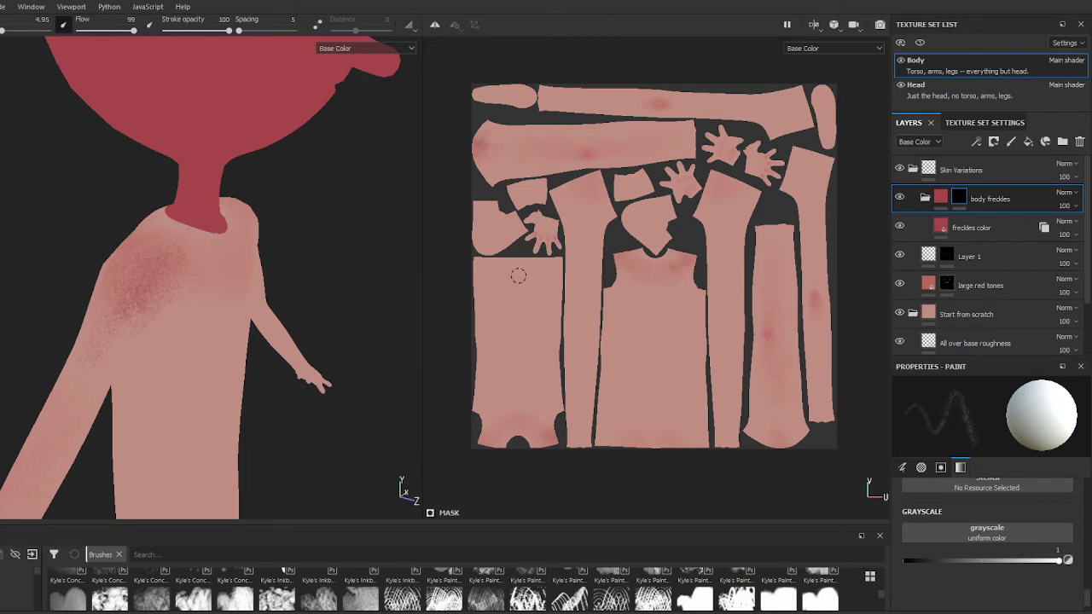
left_click(934, 87)
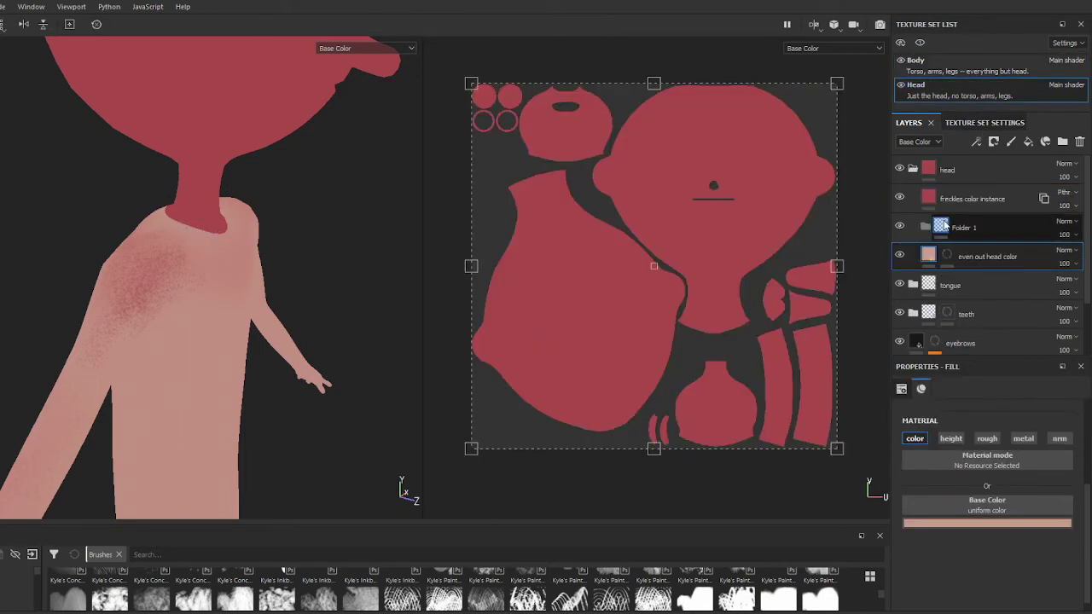
Add a black mask to the Head's freckles color instance layer.
left_click(942, 198)
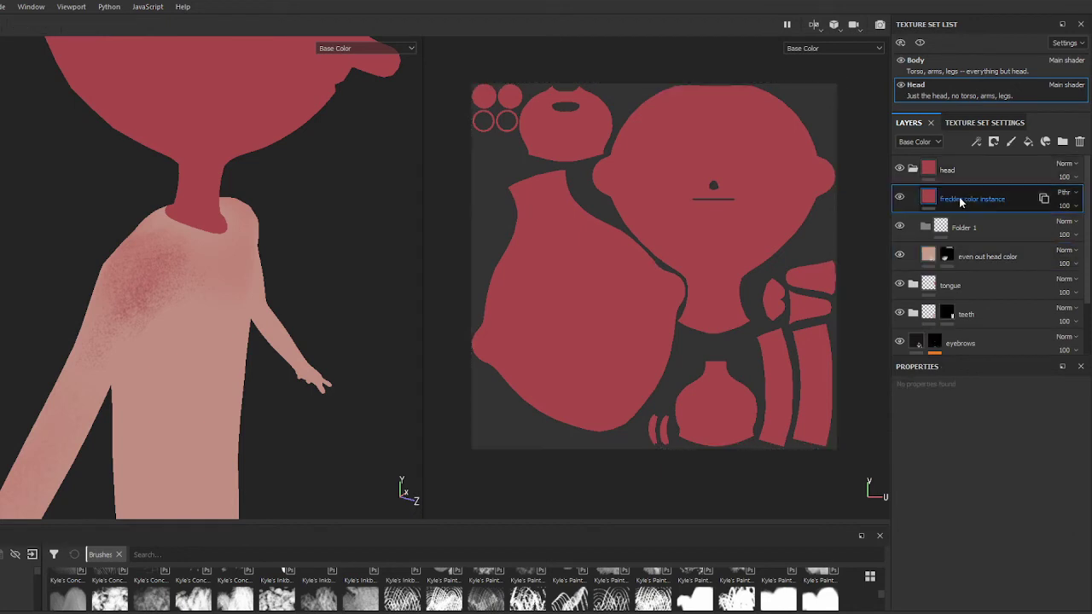
right_click(936, 201)
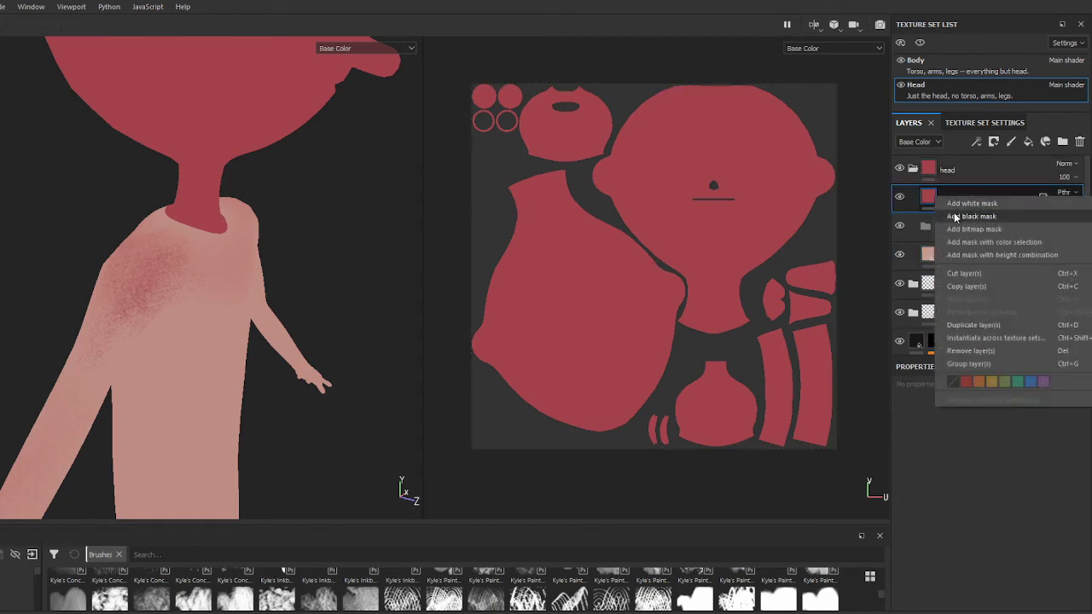
left_click(971, 216)
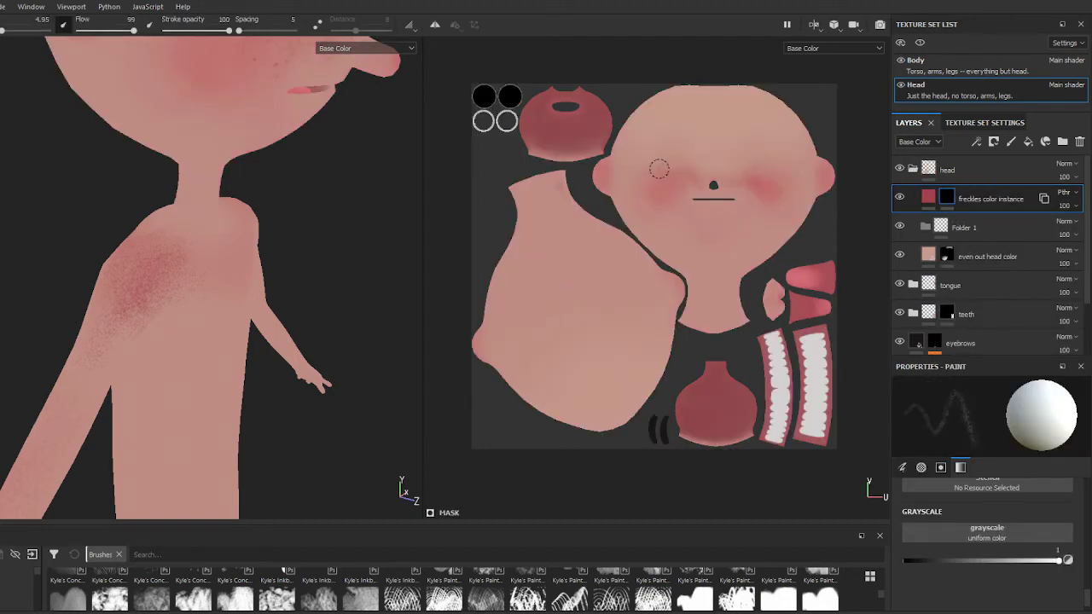
Paint freckles across the head's chin and lower cheek through the new mask.
left_click_drag(345, 382, 299, 282, "alt")
scroll(264, 195, "up", 3)
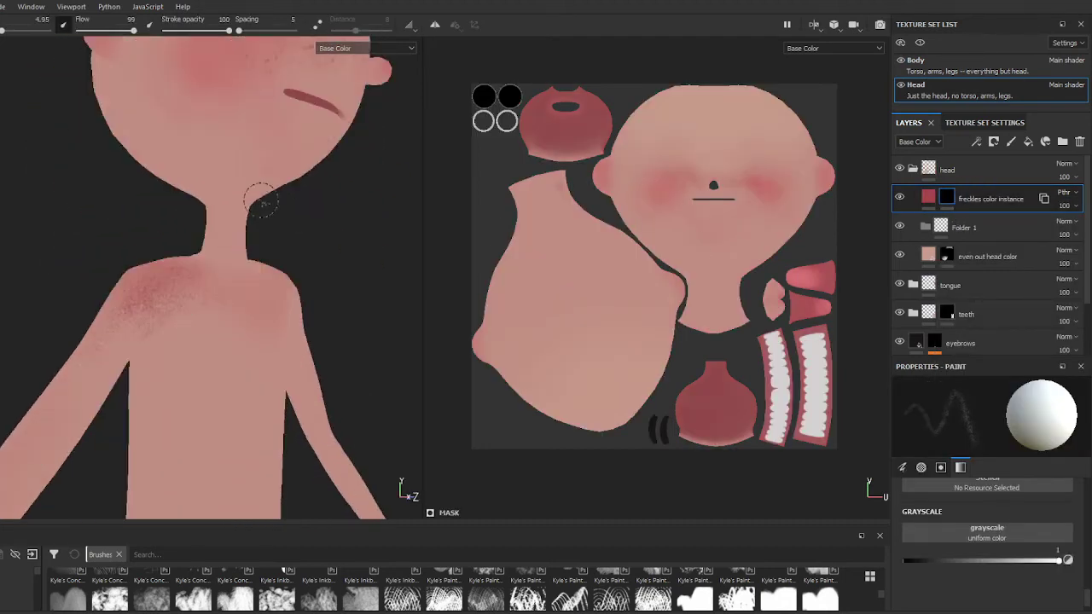
scroll(224, 156, "up", 2)
mouse_move(175, 162)
left_mouse_down()
mouse_move(122, 74)
mouse_move(219, 151)
mouse_move(267, 142)
mouse_move(253, 162)
mouse_move(176, 155)
mouse_move(268, 165)
left_mouse_up()
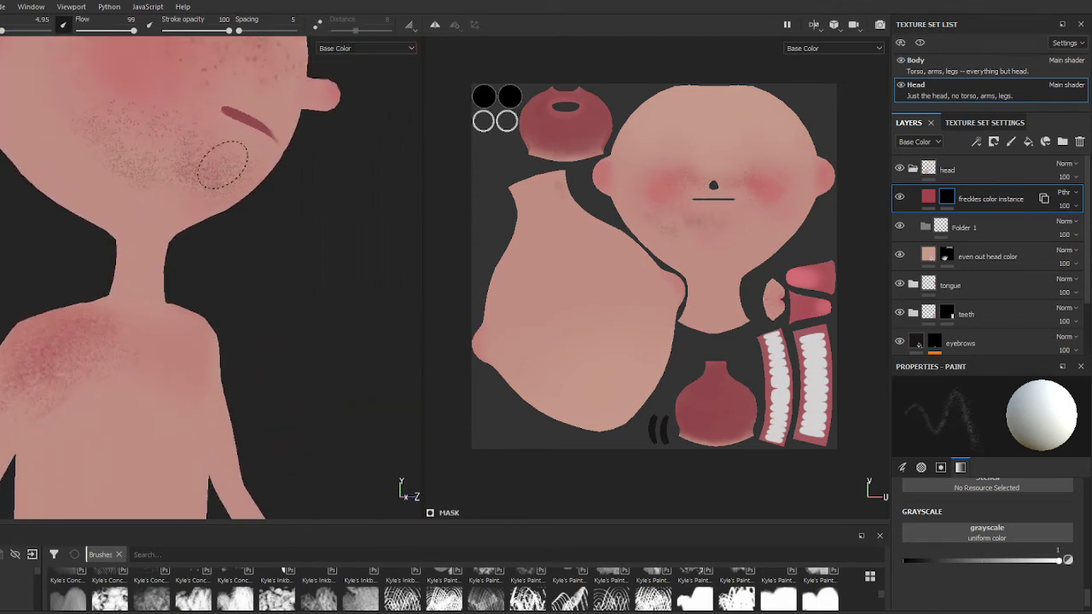
scroll(375, 234, "up", 3)
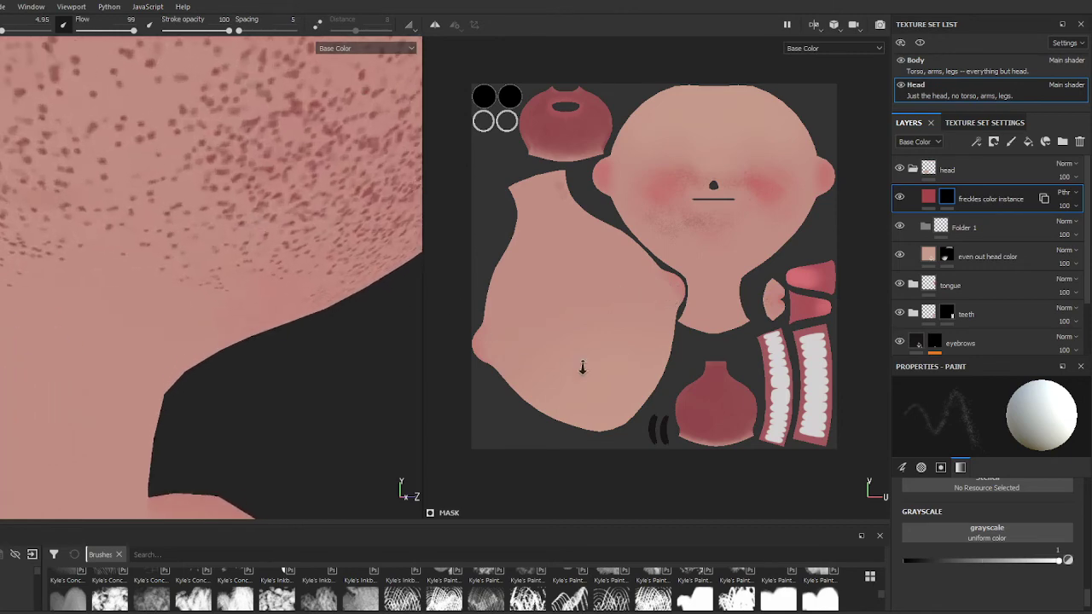
scroll(105, 141, "down", 3)
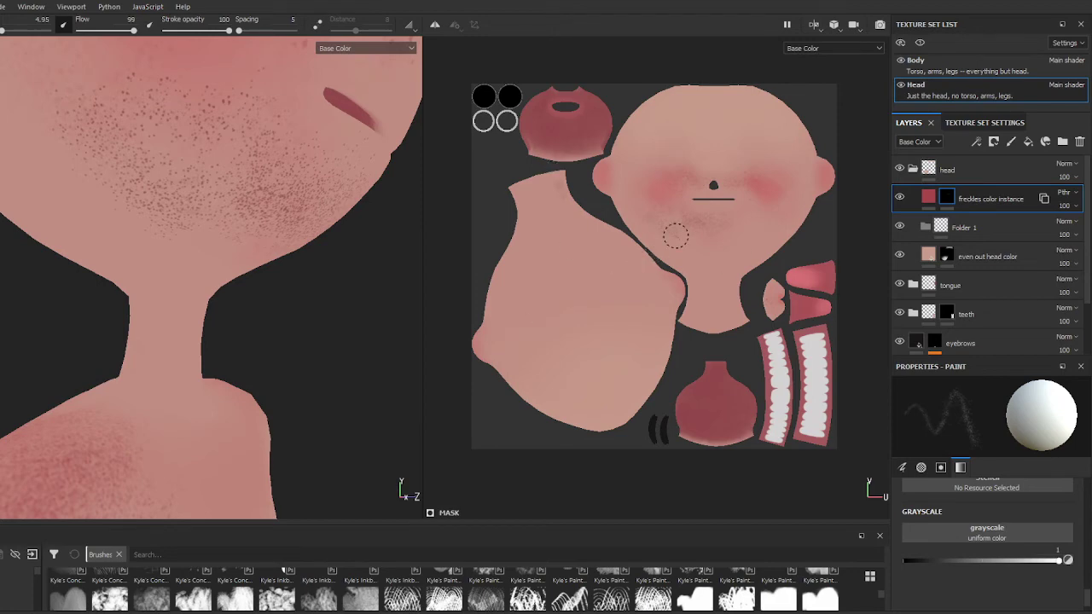
Recolor the Body freckles color fill from red to a saturated blue-violet.
left_click(931, 68)
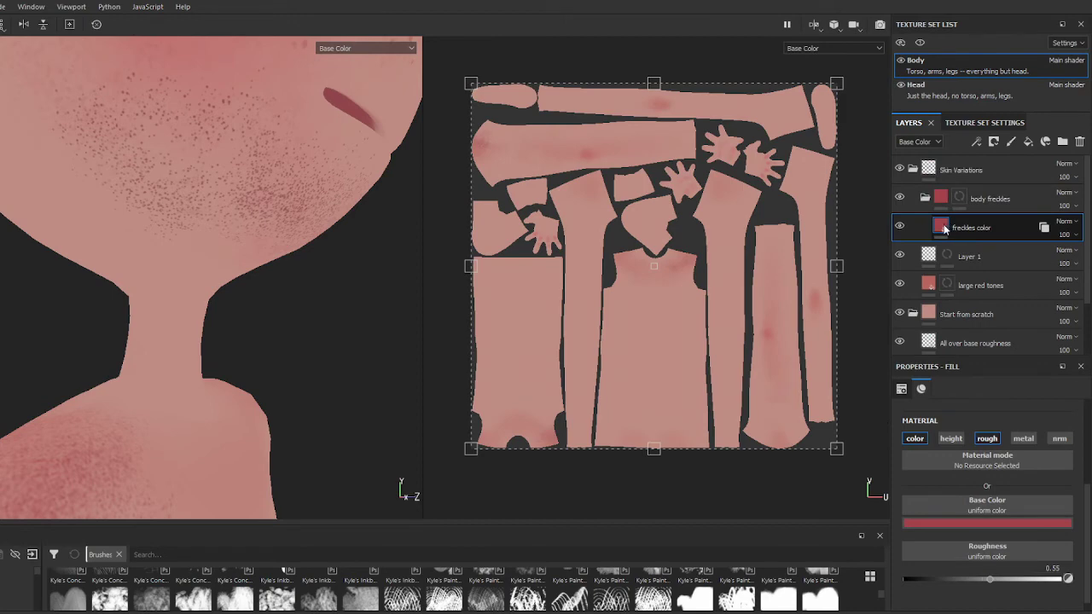
left_click(972, 523)
left_click(1049, 424)
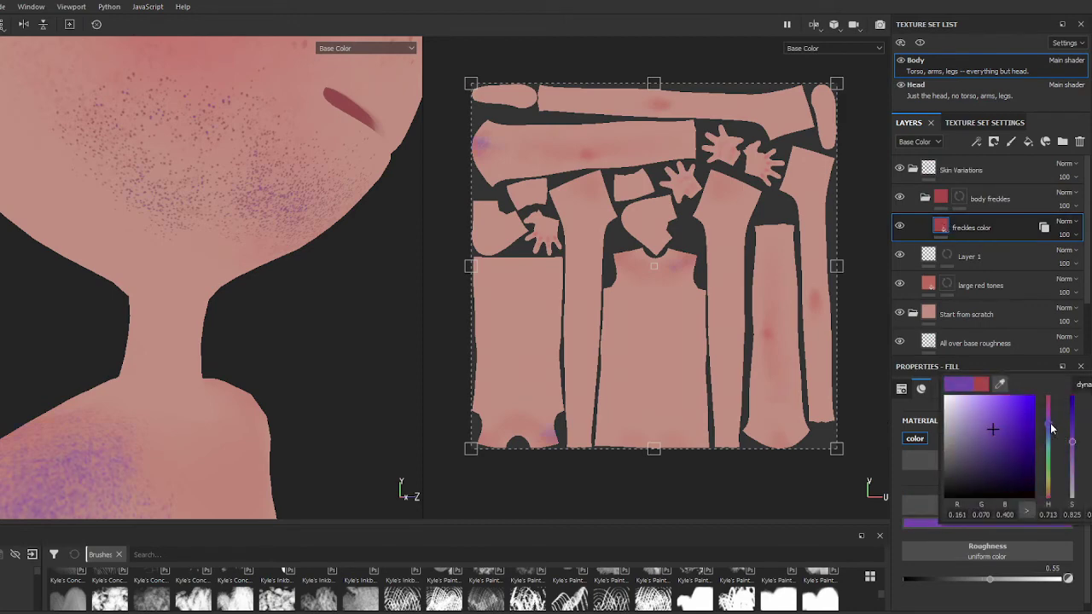
mouse_move(1028, 415)
left_mouse_down()
mouse_move(1034, 396)
mouse_move(1049, 441)
left_mouse_up()
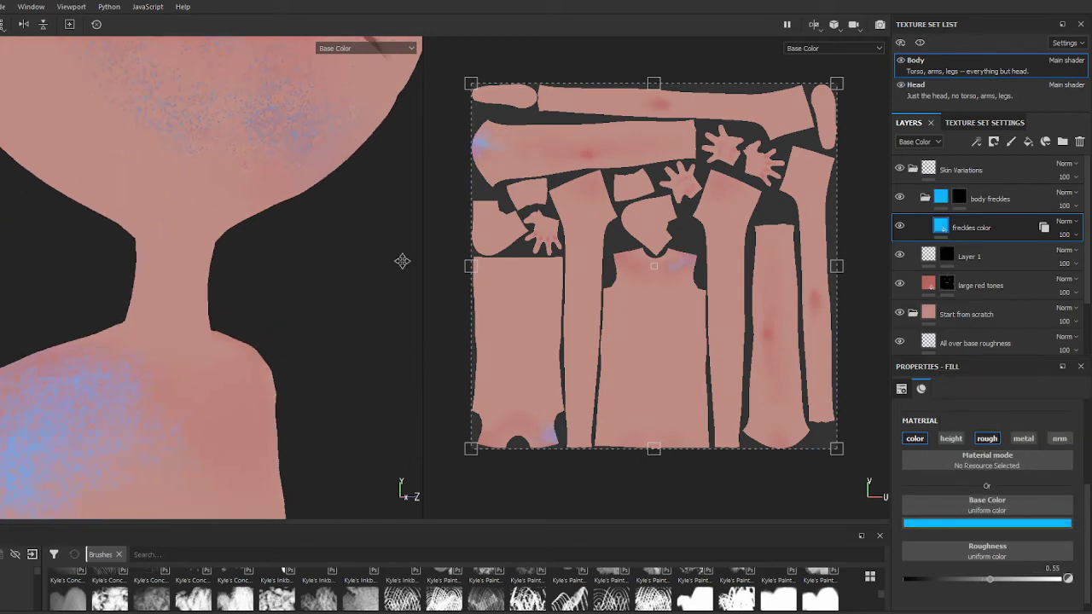
left_click_drag(341, 248, 168, 320, "alt")
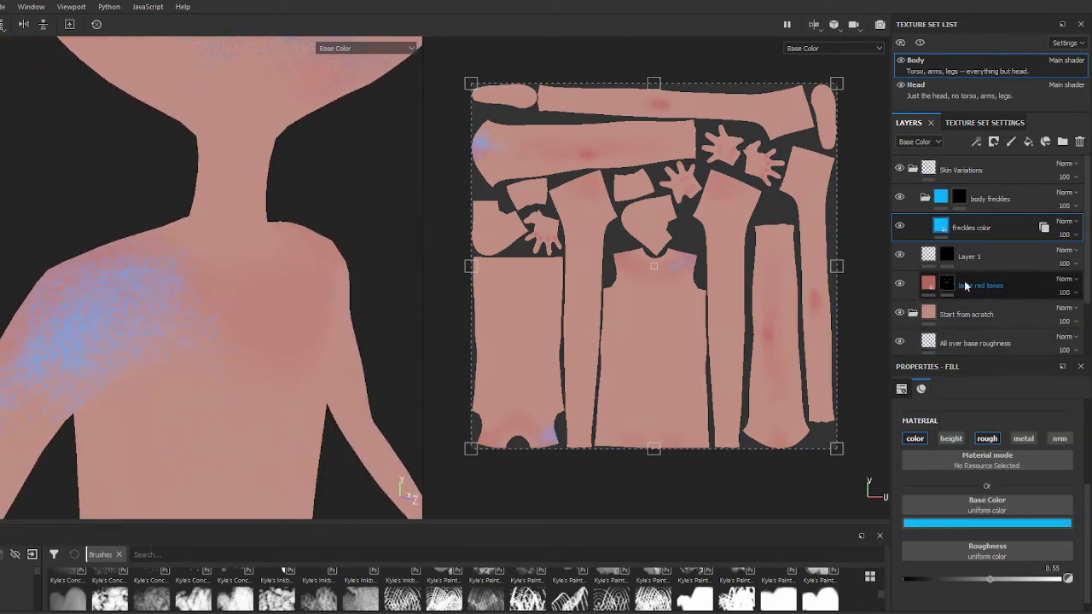
Adjust the freckle hue from light blue to purple-blue and check head and shoulder.
left_click(986, 522)
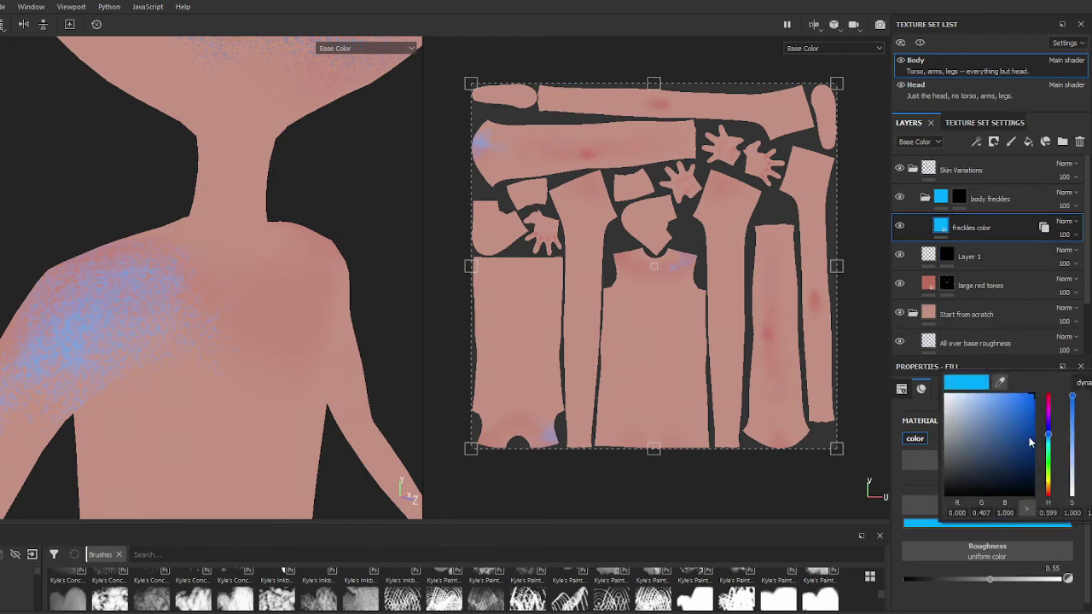
left_click_drag(1045, 437, 1052, 435)
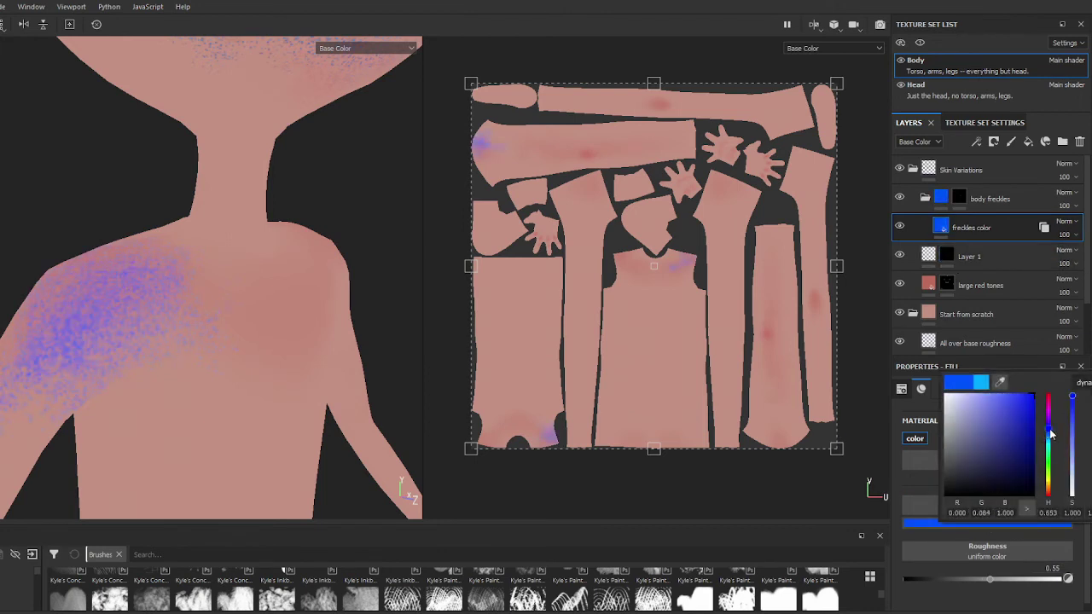
mouse_move(387, 326)
left_mouse_down("alt")
mouse_move(93, 200)
mouse_move(147, 254)
left_mouse_up("alt")
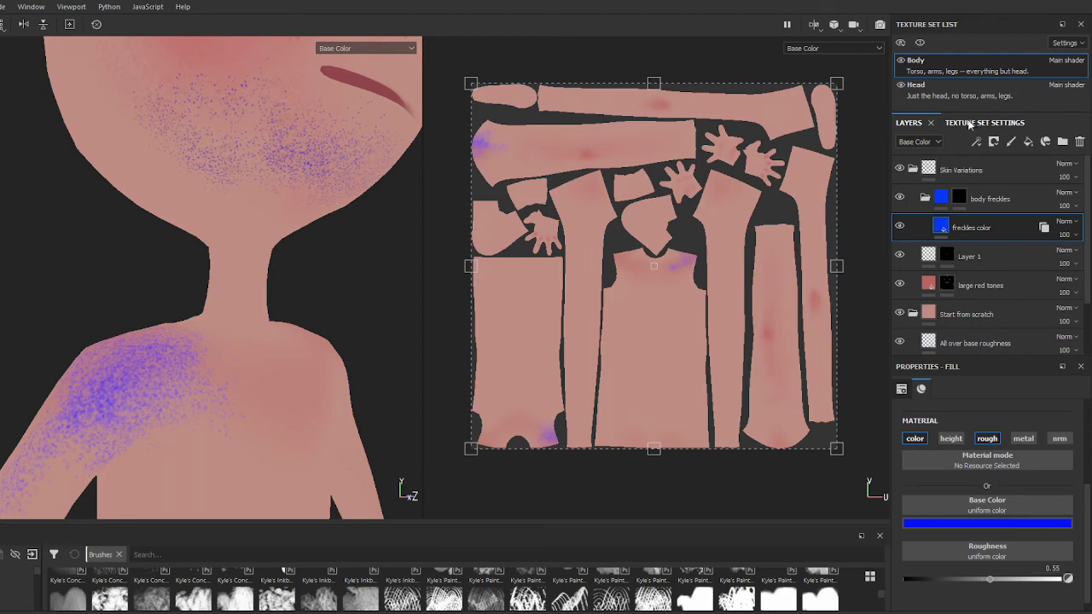
left_click(929, 87)
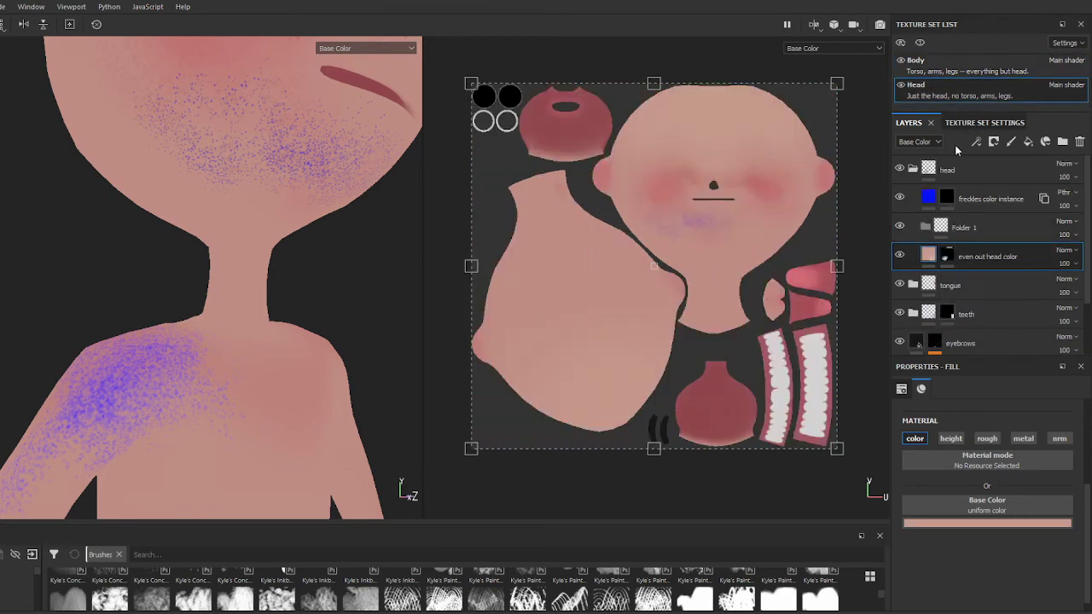
left_click(947, 198)
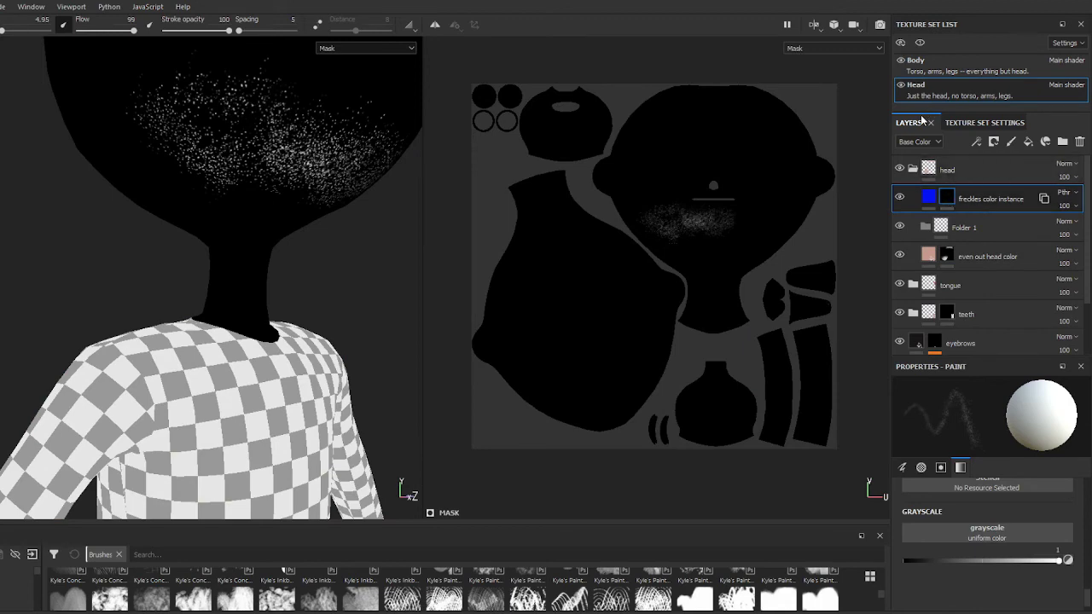
left_click(926, 69)
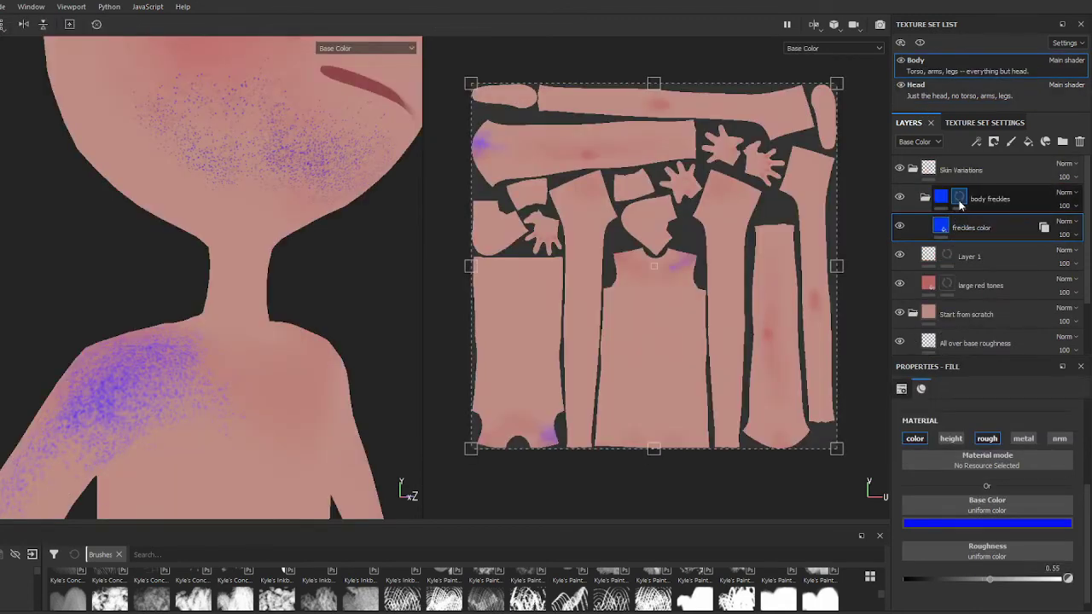
left_click(959, 198)
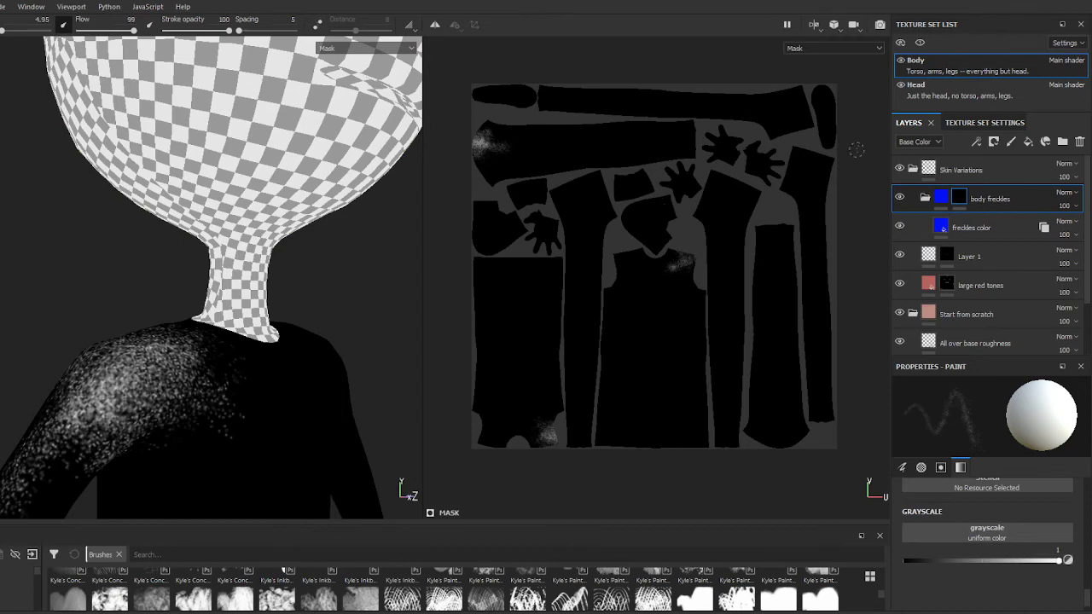
left_click(938, 90)
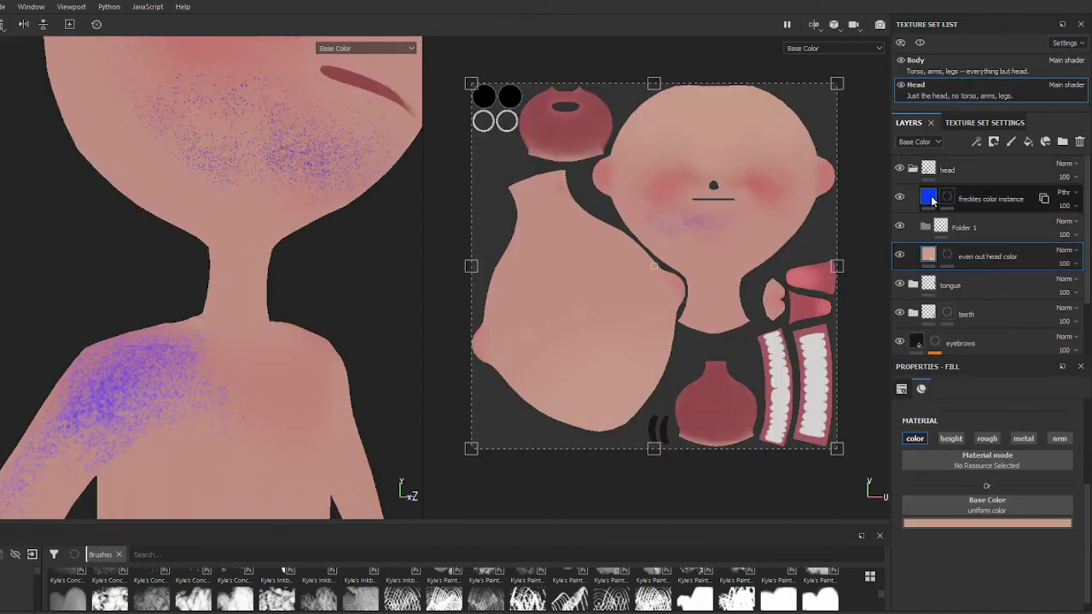
left_click(932, 198)
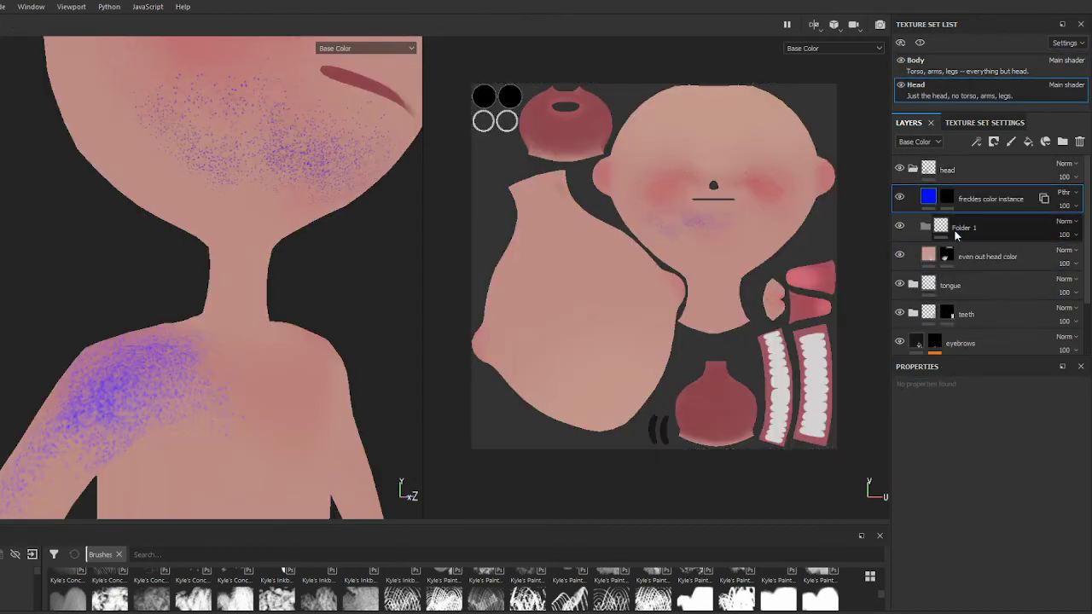
left_click(915, 62)
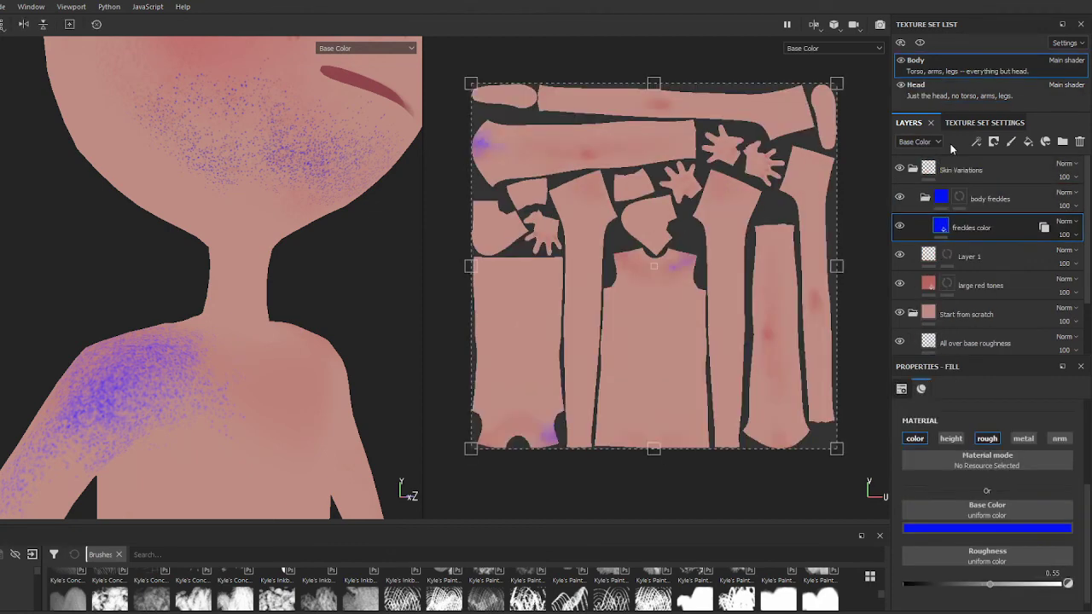
Leave the Body freckles color layer and select the Head set's freckles color instance.
double_click(955, 228)
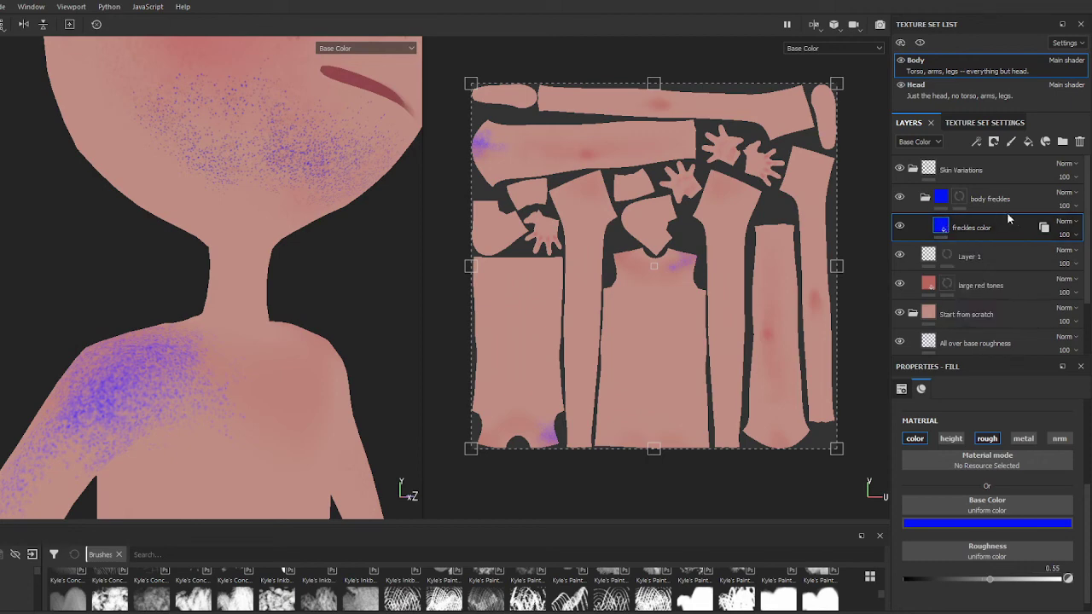
left_click(946, 89)
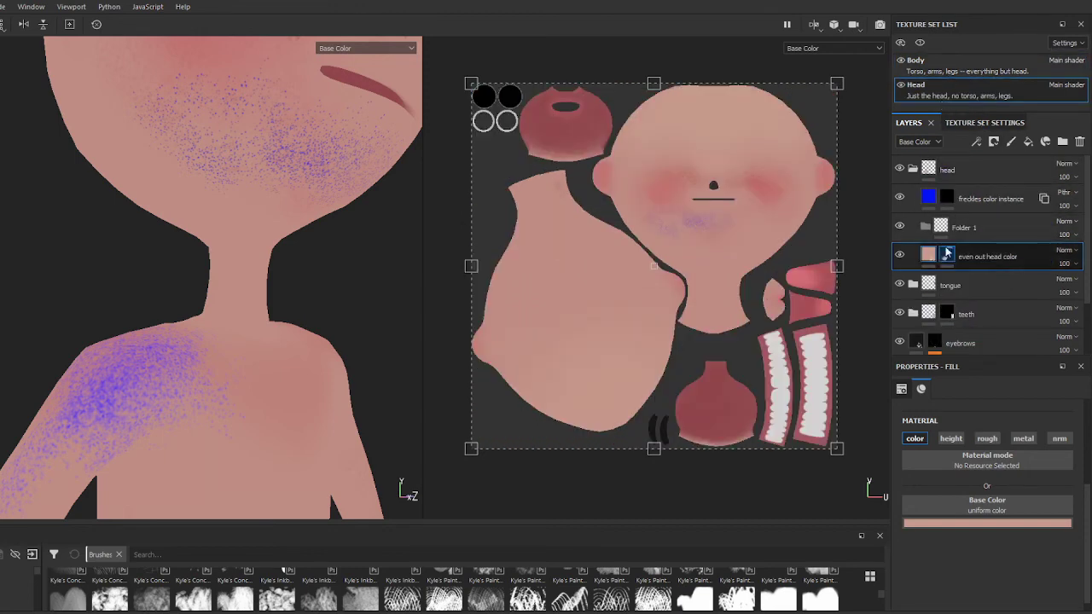
left_click(928, 197)
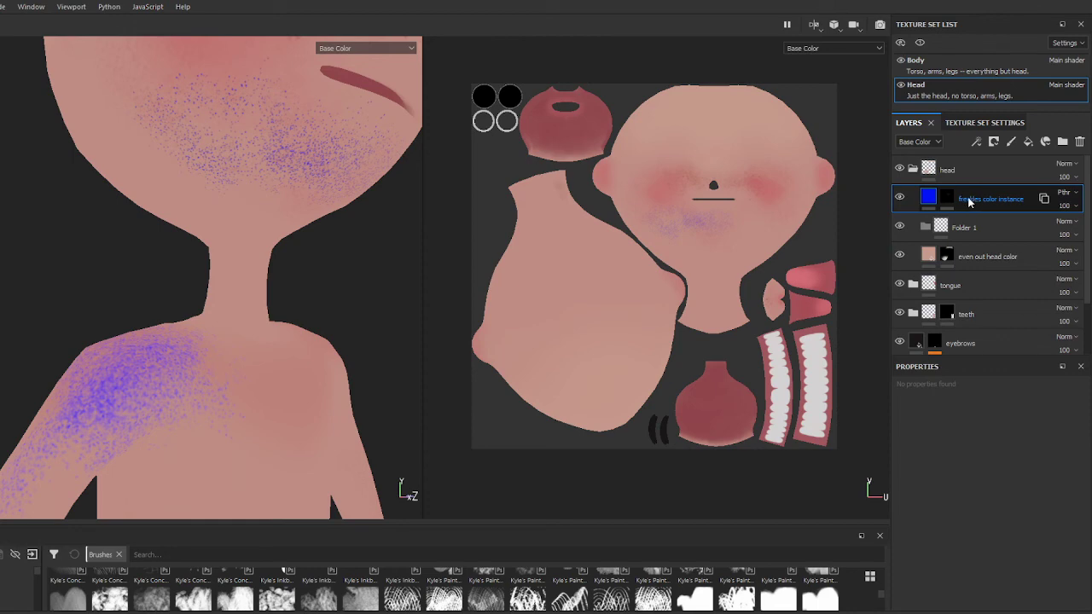
Use the Layer Instance Hierarchy to jump between Body's freckles color and Head's instance.
left_click(1042, 199)
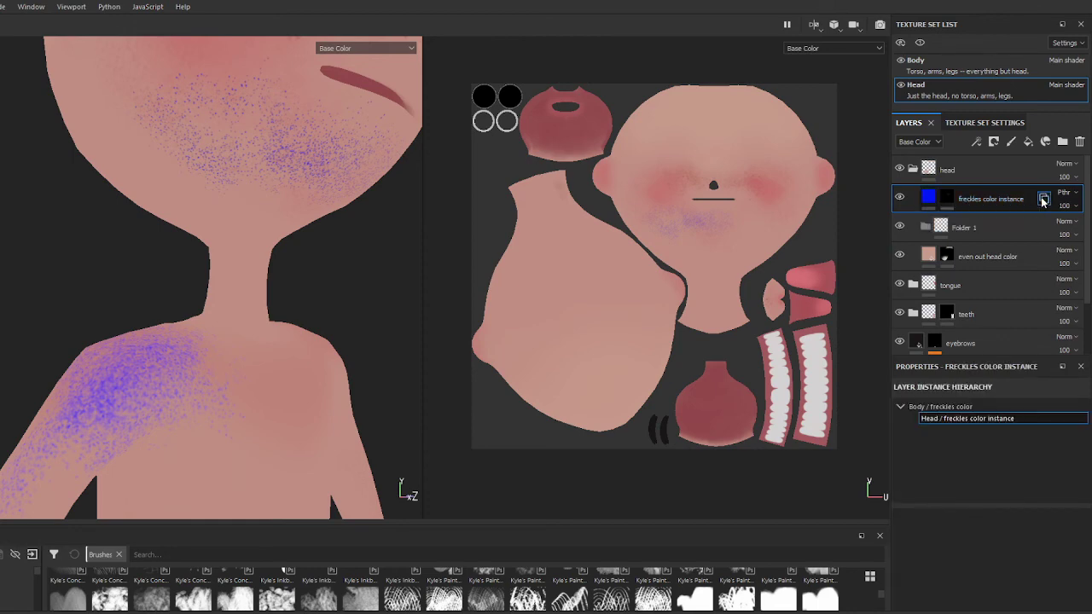
left_click(952, 68)
left_click(1043, 229)
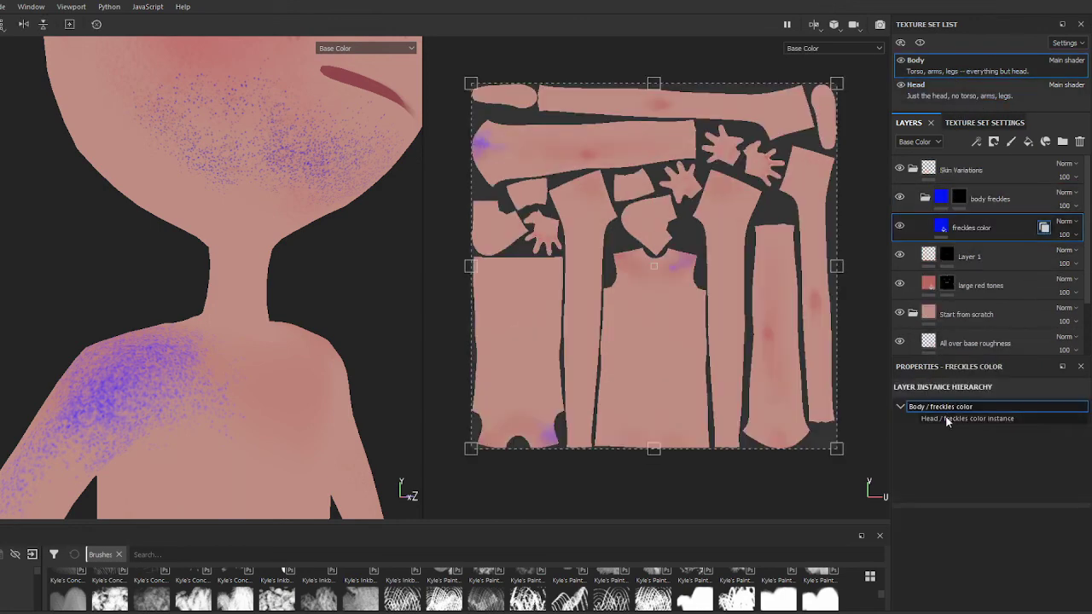
left_click(946, 419)
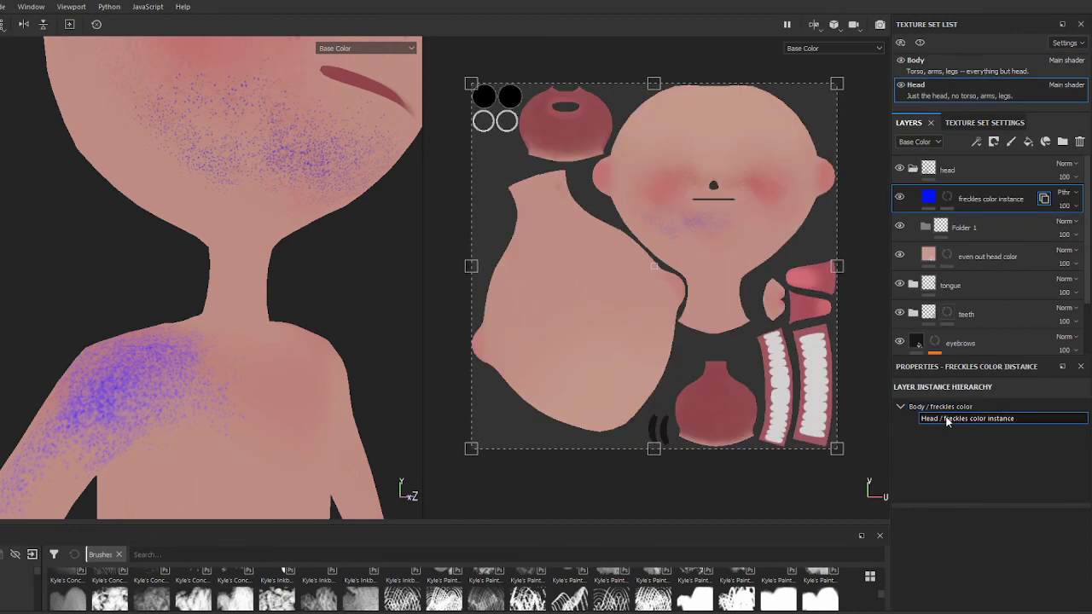
Toggle the Head freckles visibility off and on to compare, then return to Body.
left_click(900, 198)
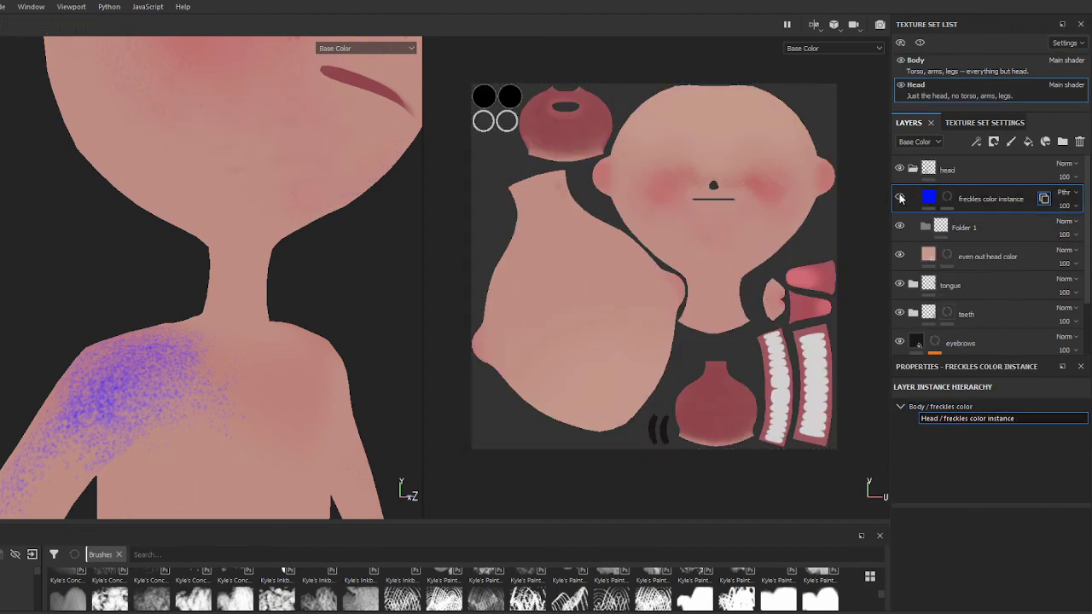
left_click(900, 198)
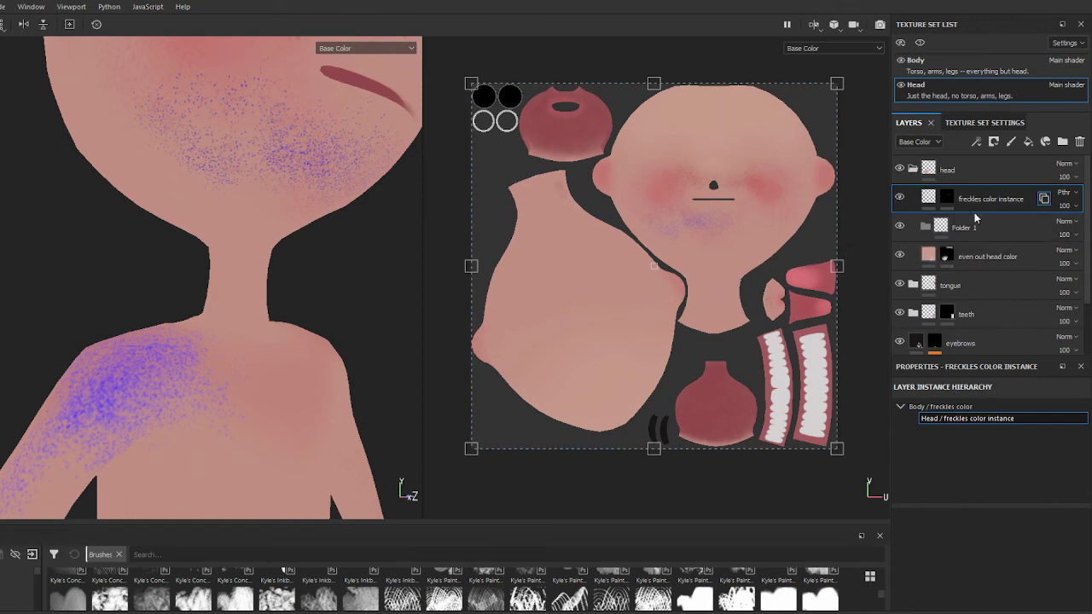
left_click(915, 61)
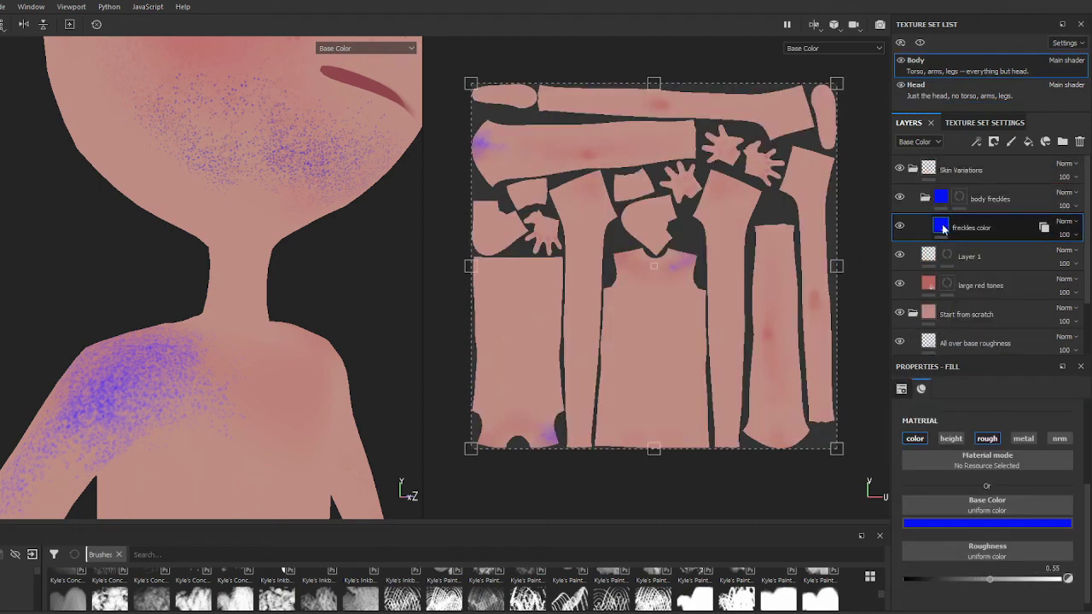
Keep the freckles color layer name unchanged and reopen the Head texture set.
mouse_move(959, 197)
double_click(960, 229)
left_click(943, 232)
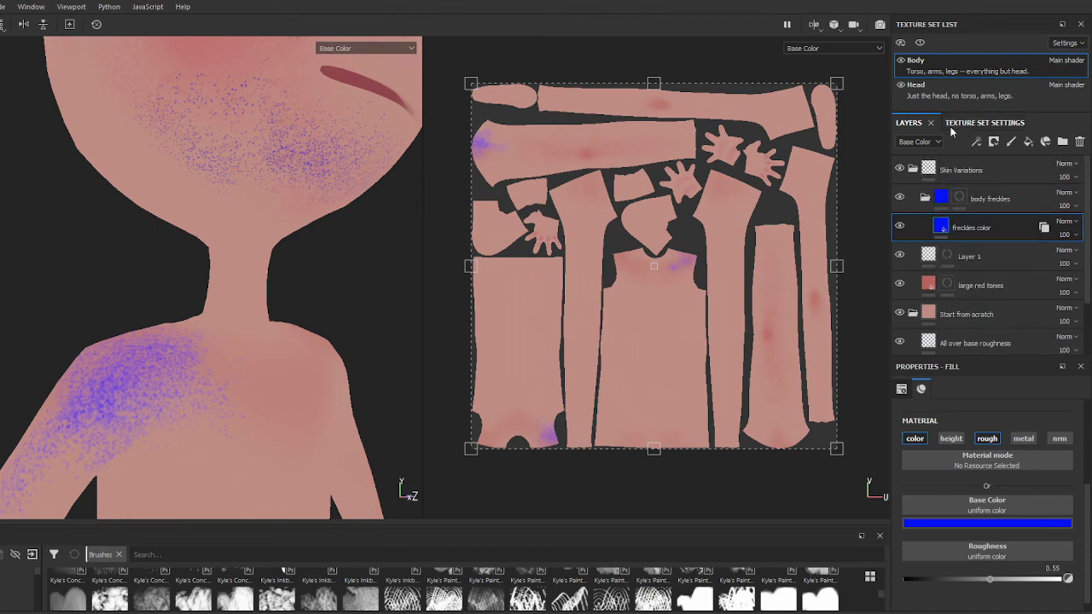
left_click(945, 95)
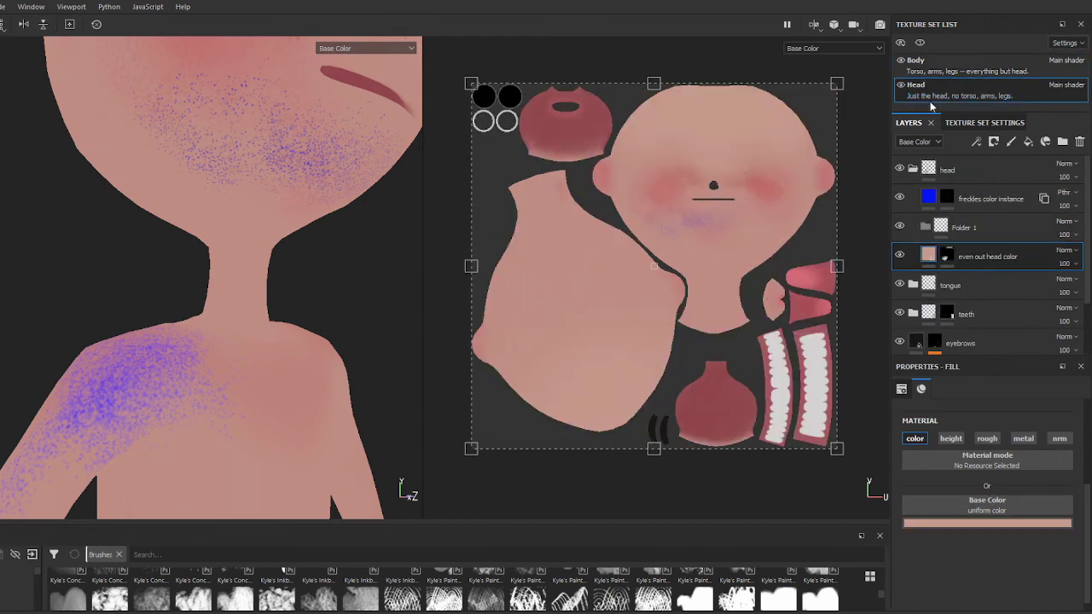